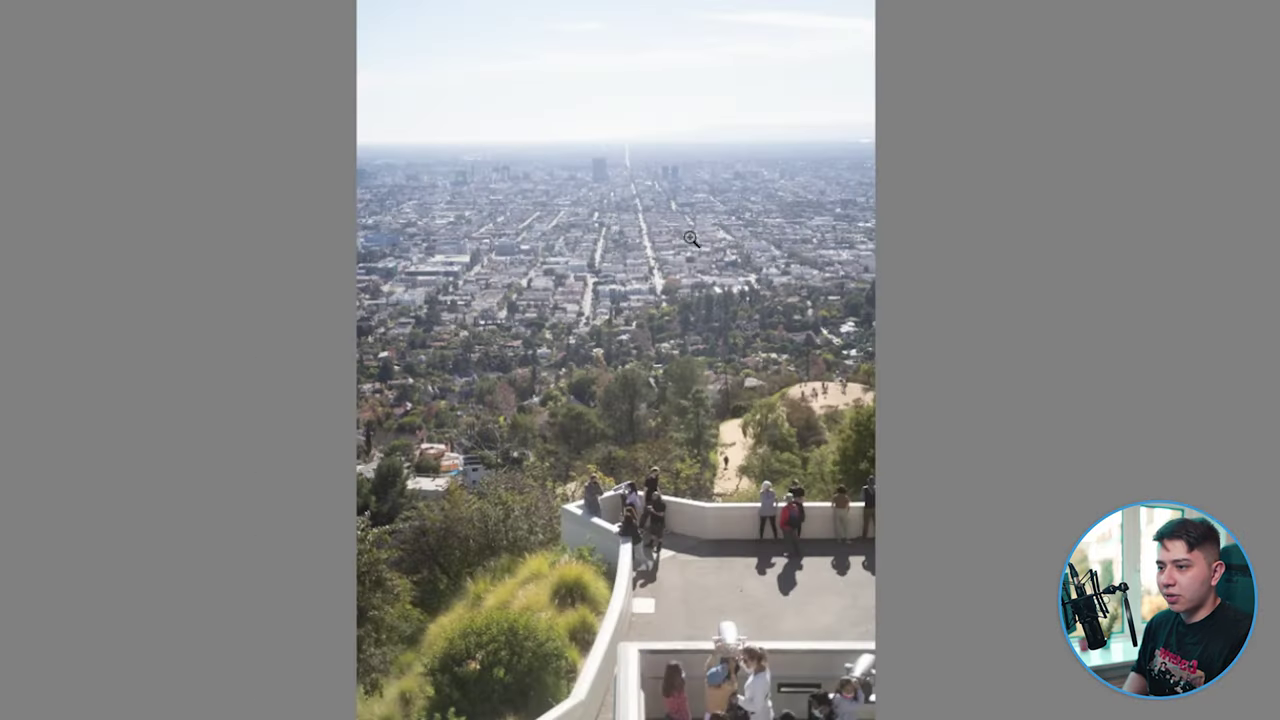
- Zoom in to inspect the hillside trail and city houses, then return to the full photo
{"action": "left_click", "coordinate": [716, 488]}
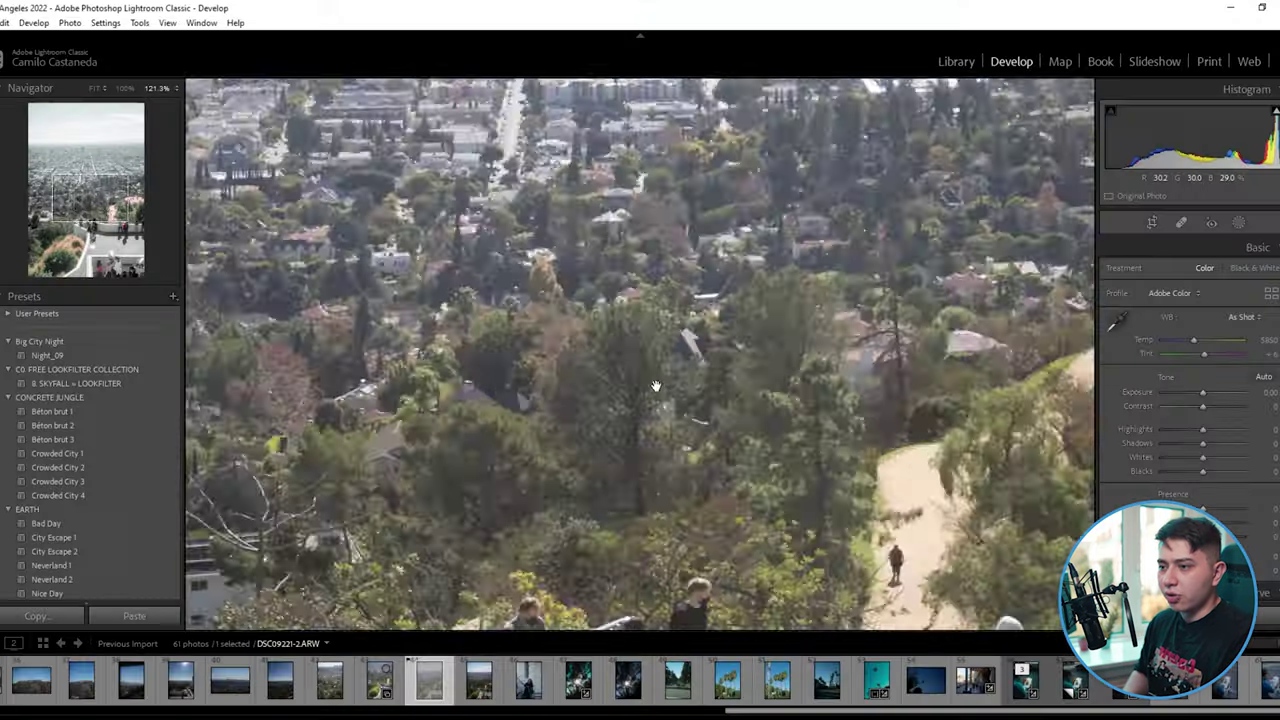
{"action": "left_click", "coordinate": [716, 488]}
{"action": "left_click", "coordinate": [620, 320]}
{"action": "left_click", "coordinate": [681, 432]}
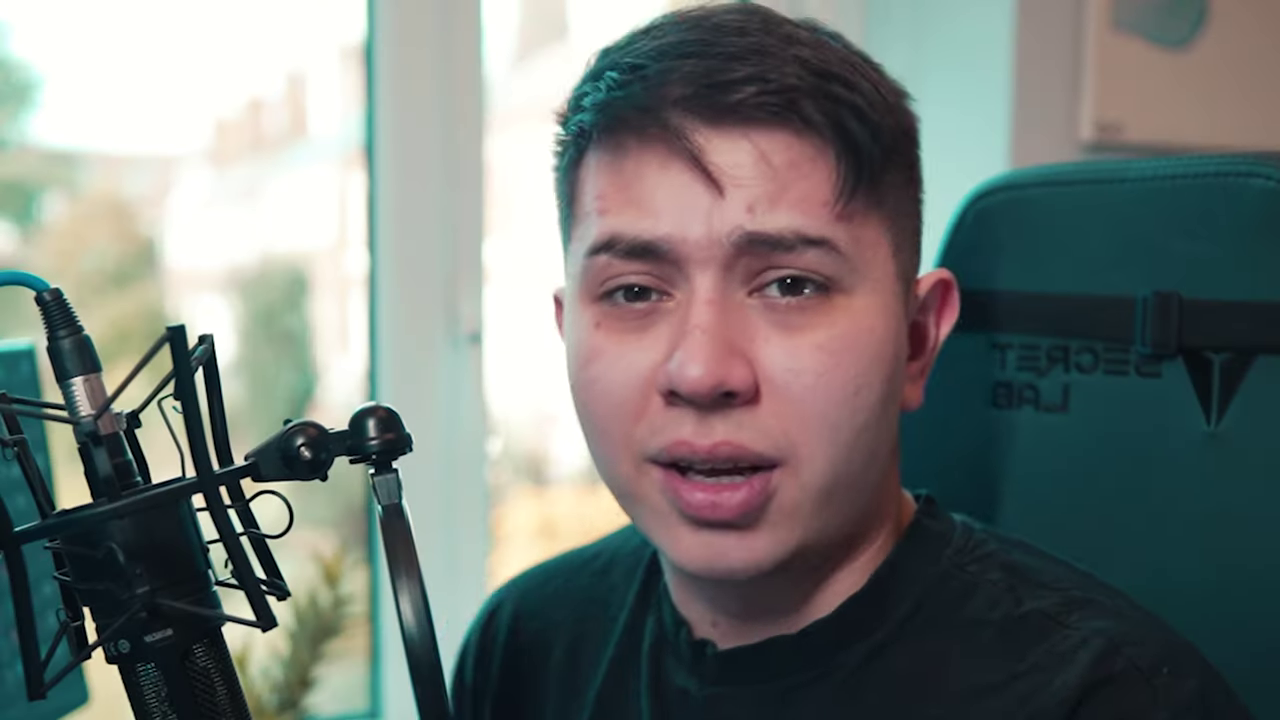
- Enter cropping briefly, then zoom in and look around the hilltop with people
{"action": "key", "text": "r"}
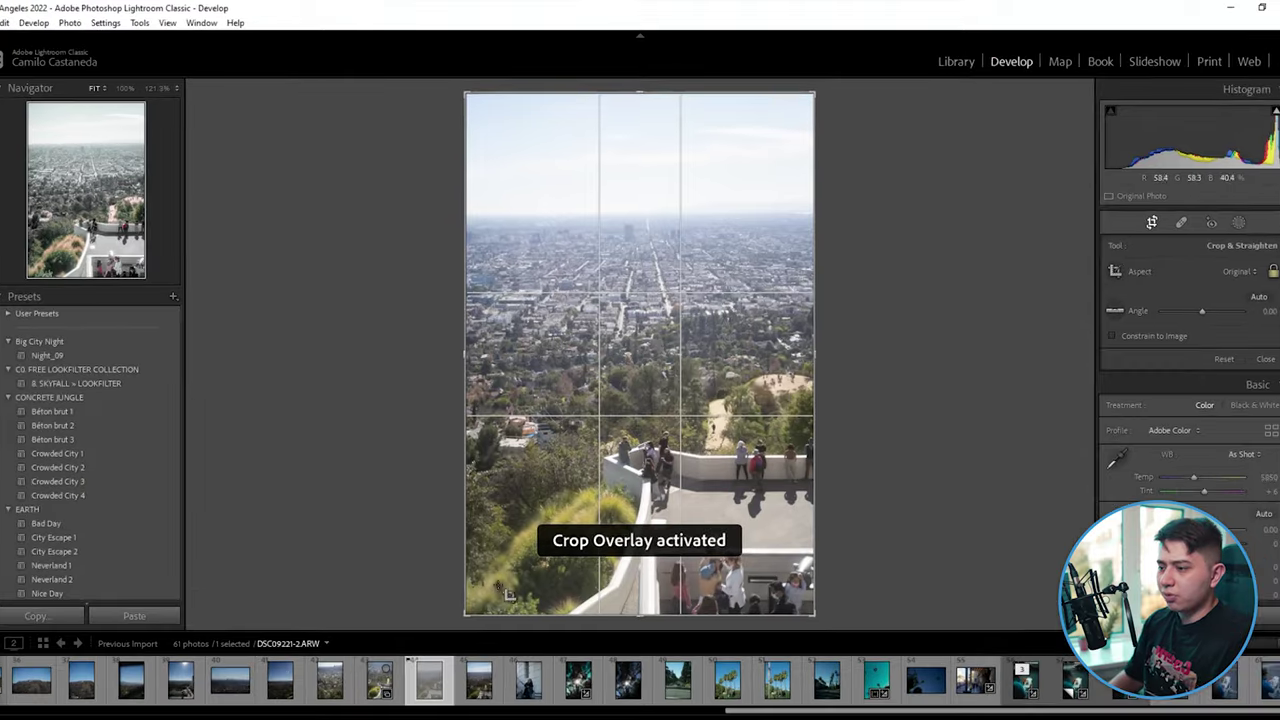
{"action": "key", "text": "d"}
{"action": "left_click", "coordinate": [772, 430]}
{"action": "left_click_drag", "start_coordinate": [772, 430], "coordinate": [638, 350]}
{"action": "left_click", "coordinate": [767, 466]}
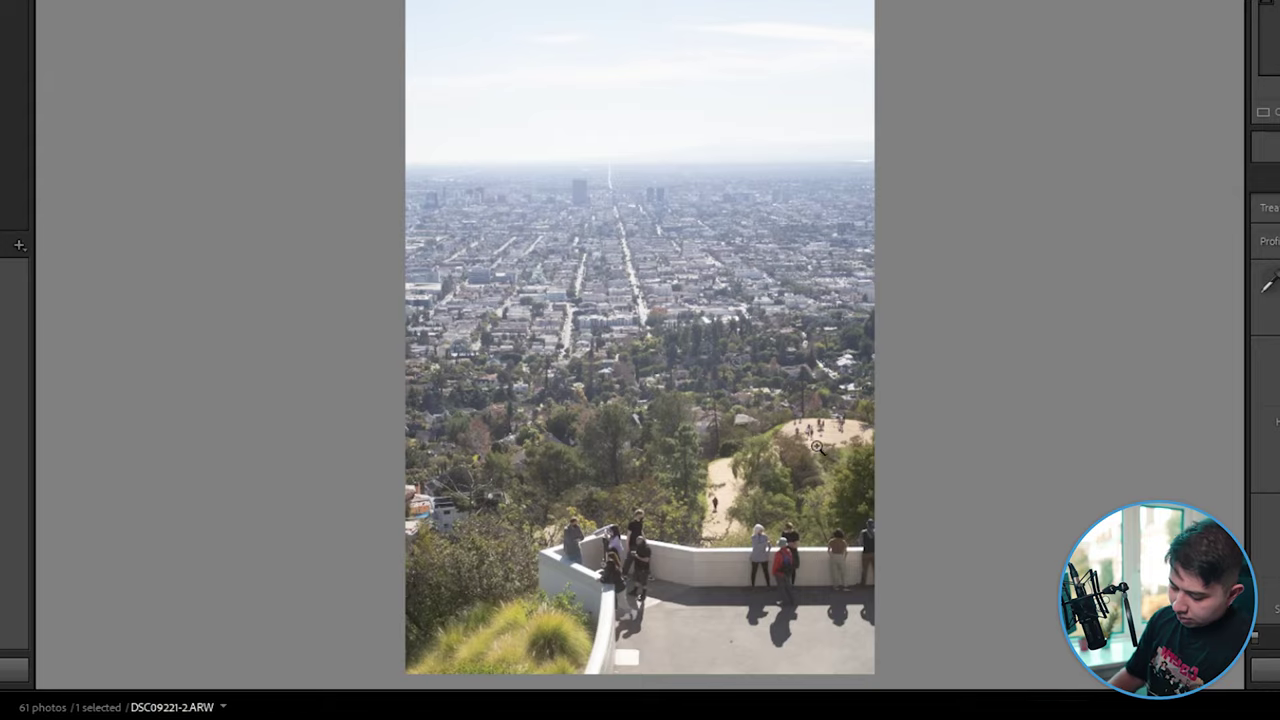
- Drag the photo upward in the crop frame to include more of the lower terrace
{"action": "key", "text": "r"}
{"action": "left_click_drag", "start_coordinate": [611, 541], "coordinate": [684, 434]}
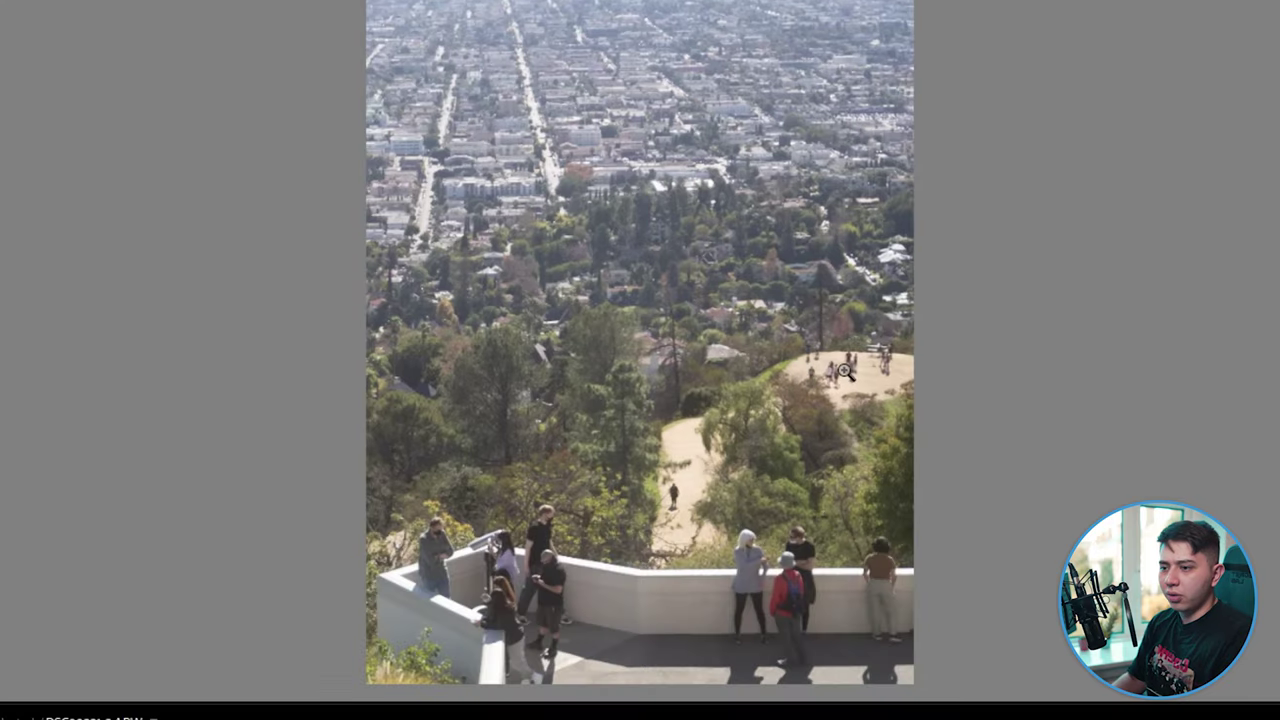
{"action": "left_click", "coordinate": [845, 371]}
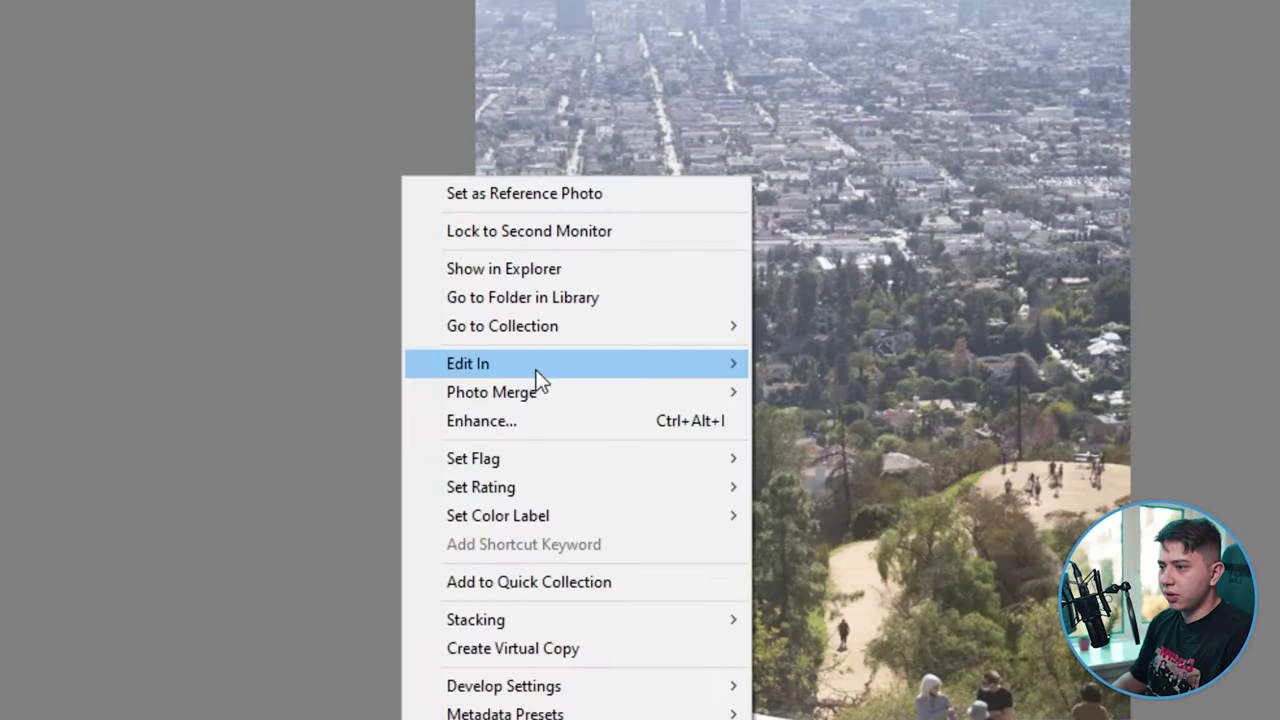
- Edit the photo in Photoshop and paint the ground beside the hilltop people as the fill sample area
{"action": "mouse_move", "coordinate": [537, 366]}
{"action": "left_click", "coordinate": [776, 303]}
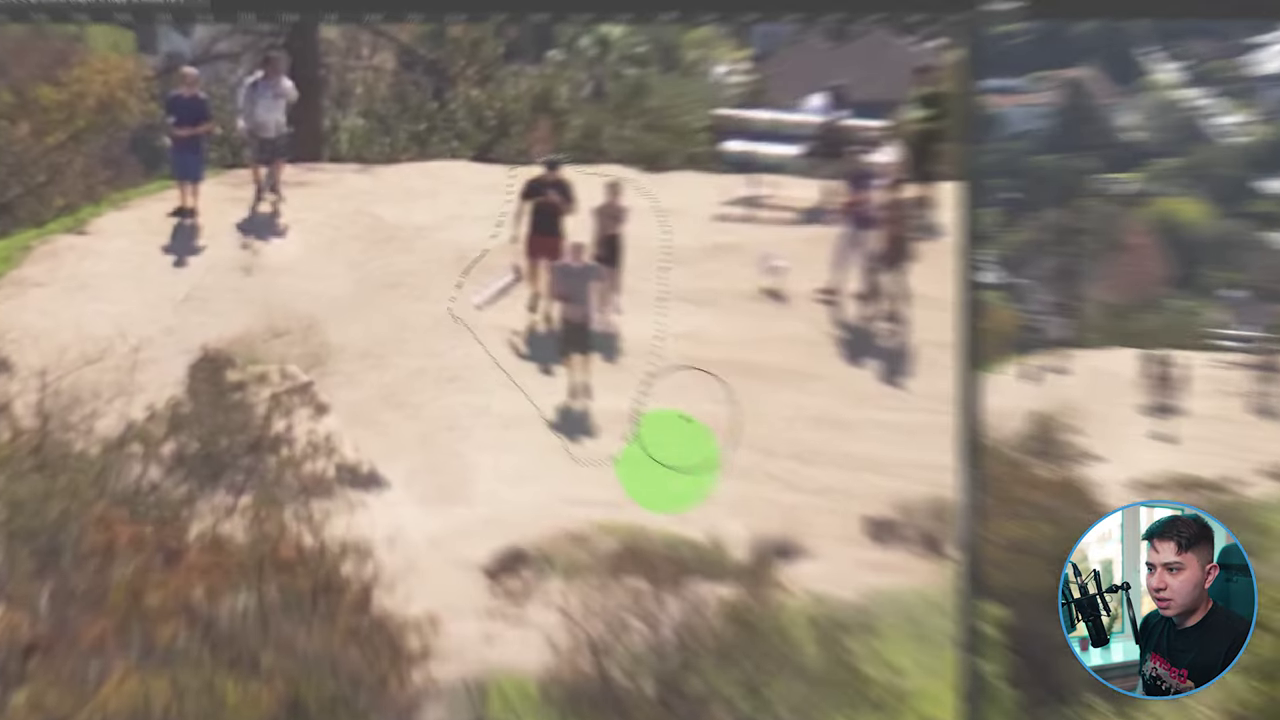
{"action": "mouse_move", "coordinate": [686, 414]}
{"action": "left_mouse_down"}
{"action": "mouse_move", "coordinate": [705, 318]}
{"action": "mouse_move", "coordinate": [691, 230]}
{"action": "left_mouse_up"}
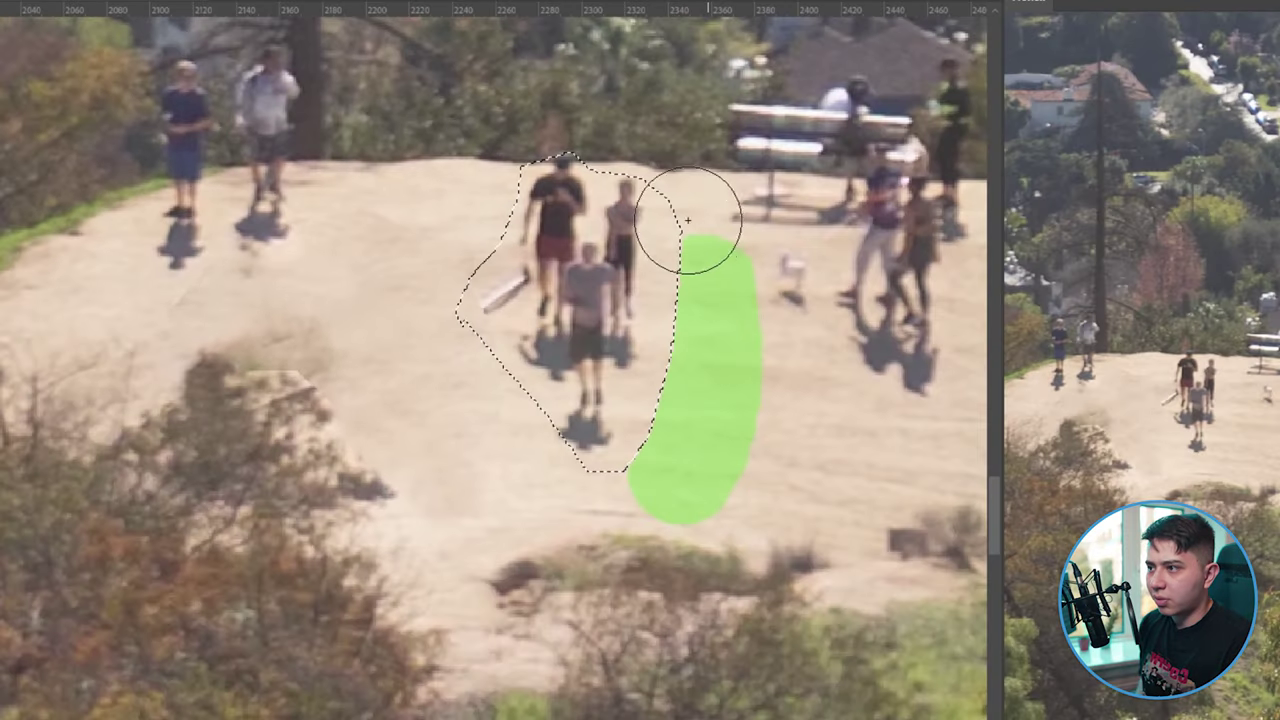
{"action": "left_click_drag", "start_coordinate": [642, 173], "coordinate": [645, 165]}
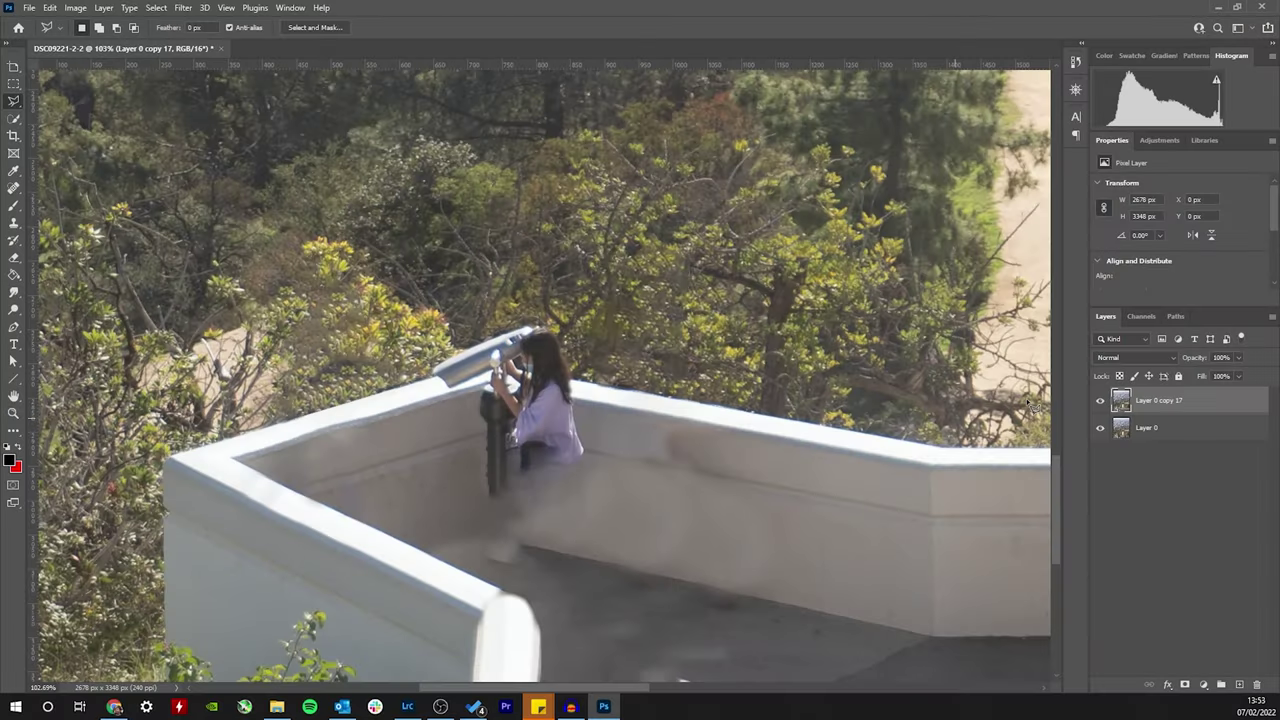
- Compare the retouched layer on and off, zoom in, and nudge the wall patch over the woman
{"action": "left_click", "coordinate": [1100, 400]}
{"action": "left_click", "coordinate": [1100, 400]}
{"action": "scroll", "coordinate": [495, 526], "scroll_direction": "up", "scroll_amount": 5}
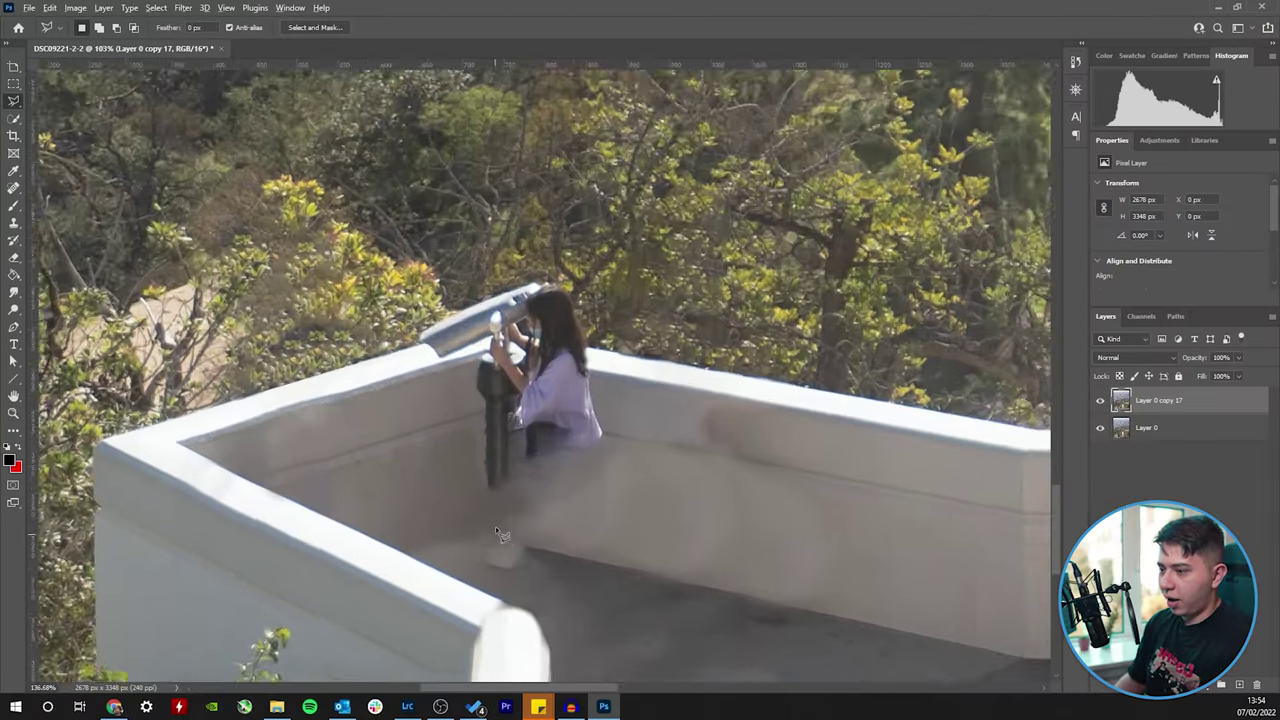
{"action": "scroll", "coordinate": [489, 412], "scroll_direction": "down", "scroll_amount": 3}
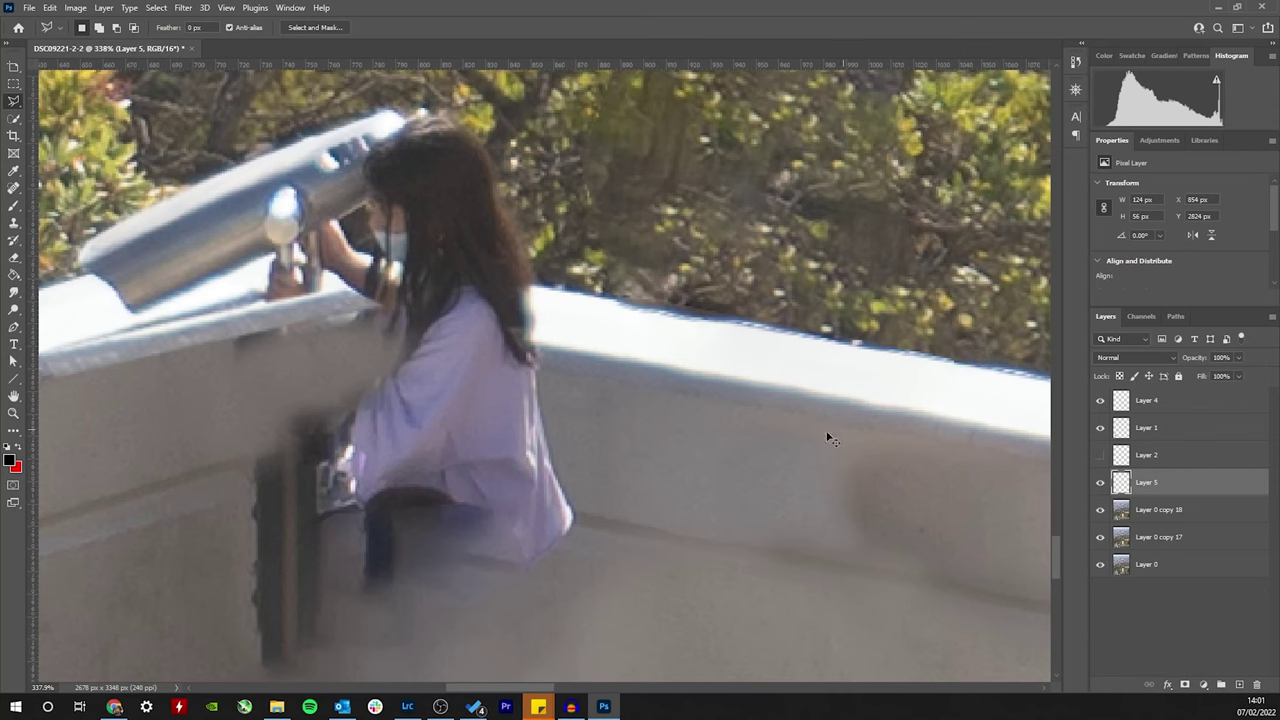
{"action": "left_click_drag", "start_coordinate": [495, 306], "coordinate": [485, 304]}
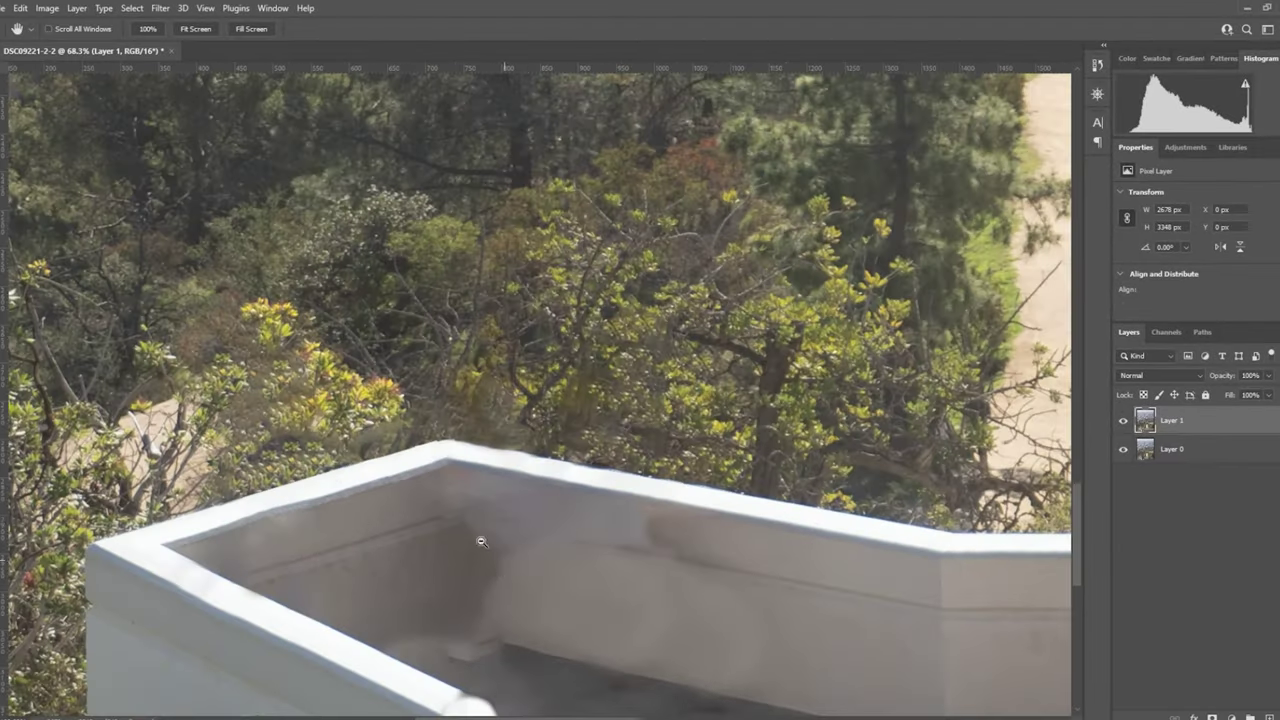
- Zoom in on the terrace wall corner and bring up the Edit menu for cleanup
{"action": "left_click", "coordinate": [481, 541], "text": "ctrl"}
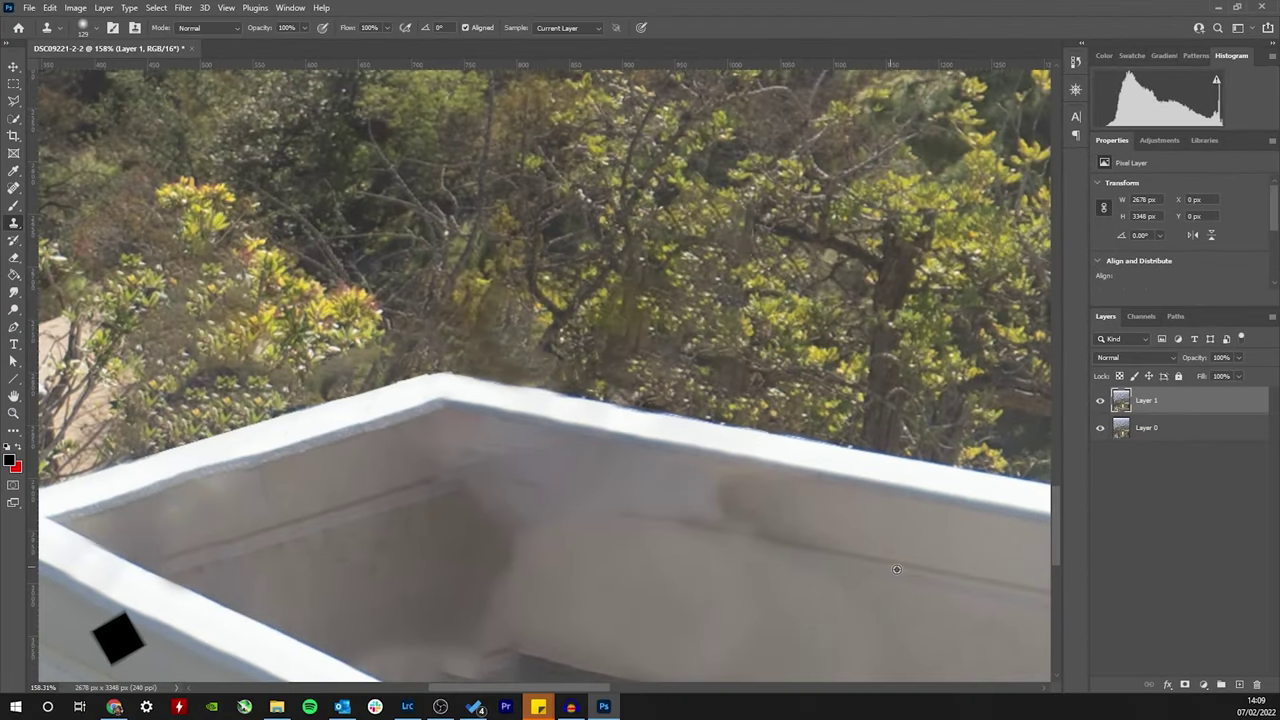
{"action": "scroll", "coordinate": [896, 569], "scroll_direction": "up", "scroll_amount": 2}
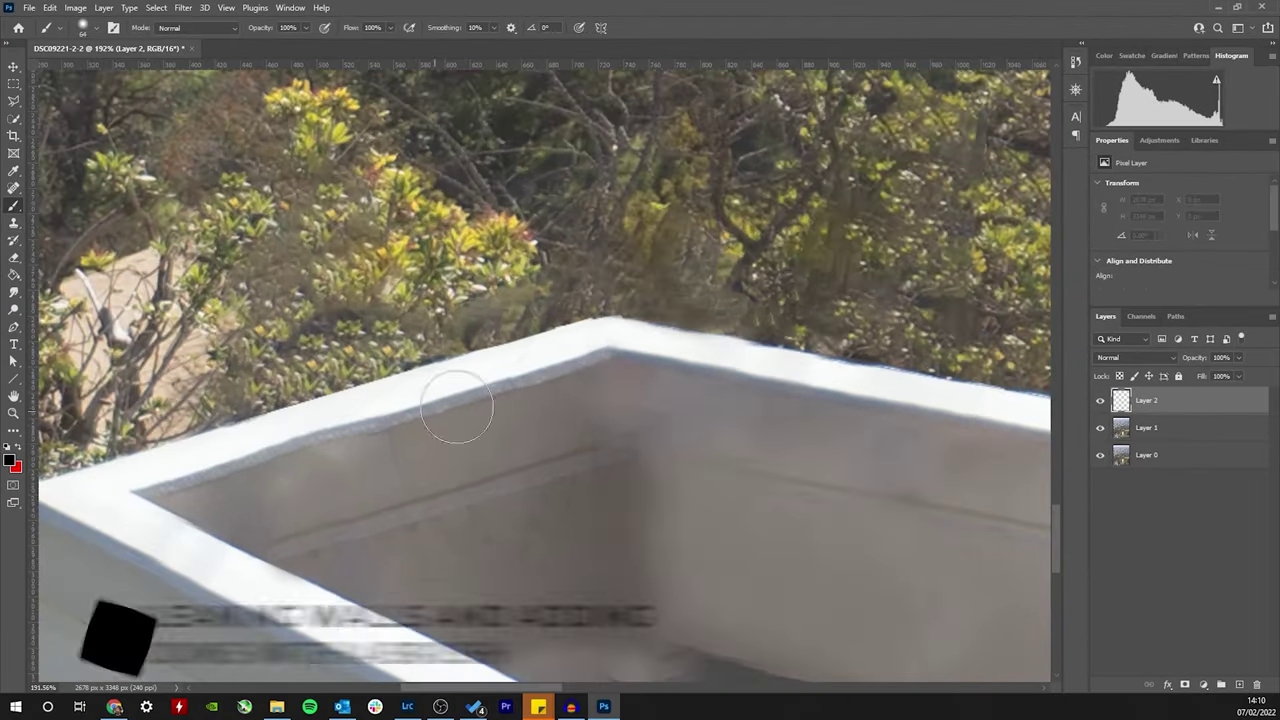
{"action": "left_click", "coordinate": [49, 7]}
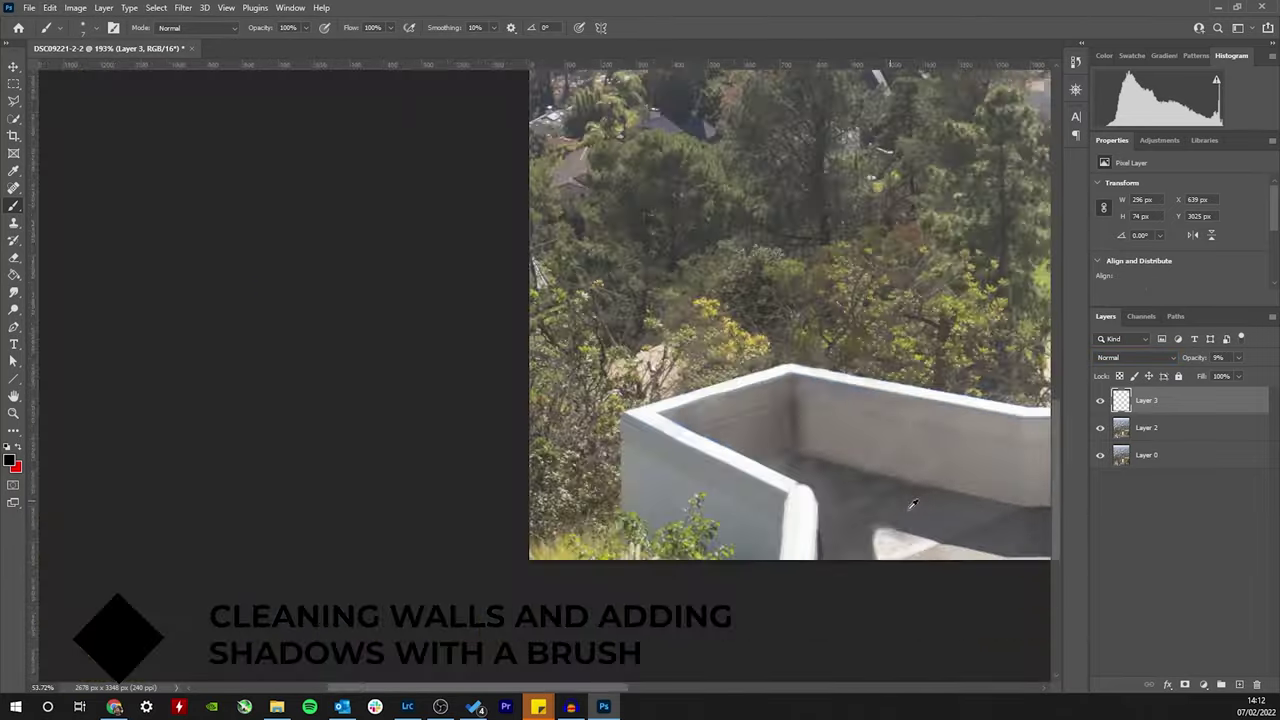
{"action": "scroll", "coordinate": [763, 391], "scroll_direction": "up", "scroll_amount": 5}
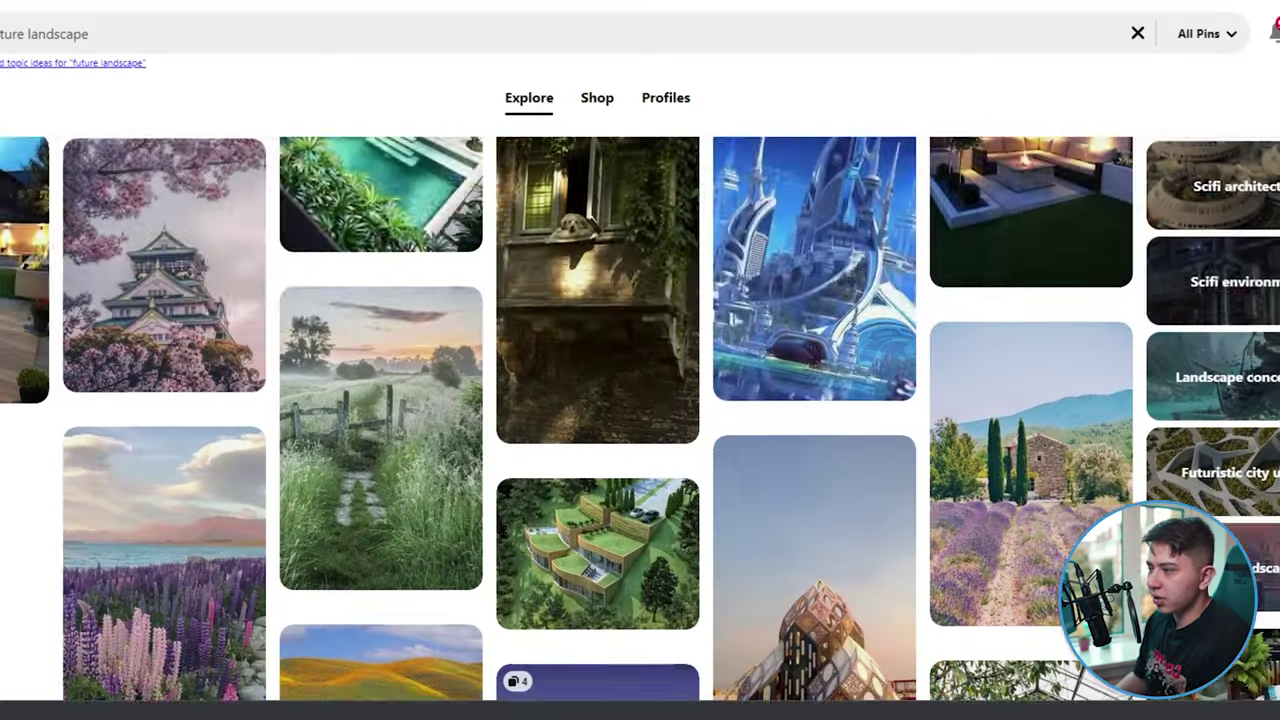
{"action": "scroll", "coordinate": [640, 420], "scroll_direction": "down", "scroll_amount": 8}
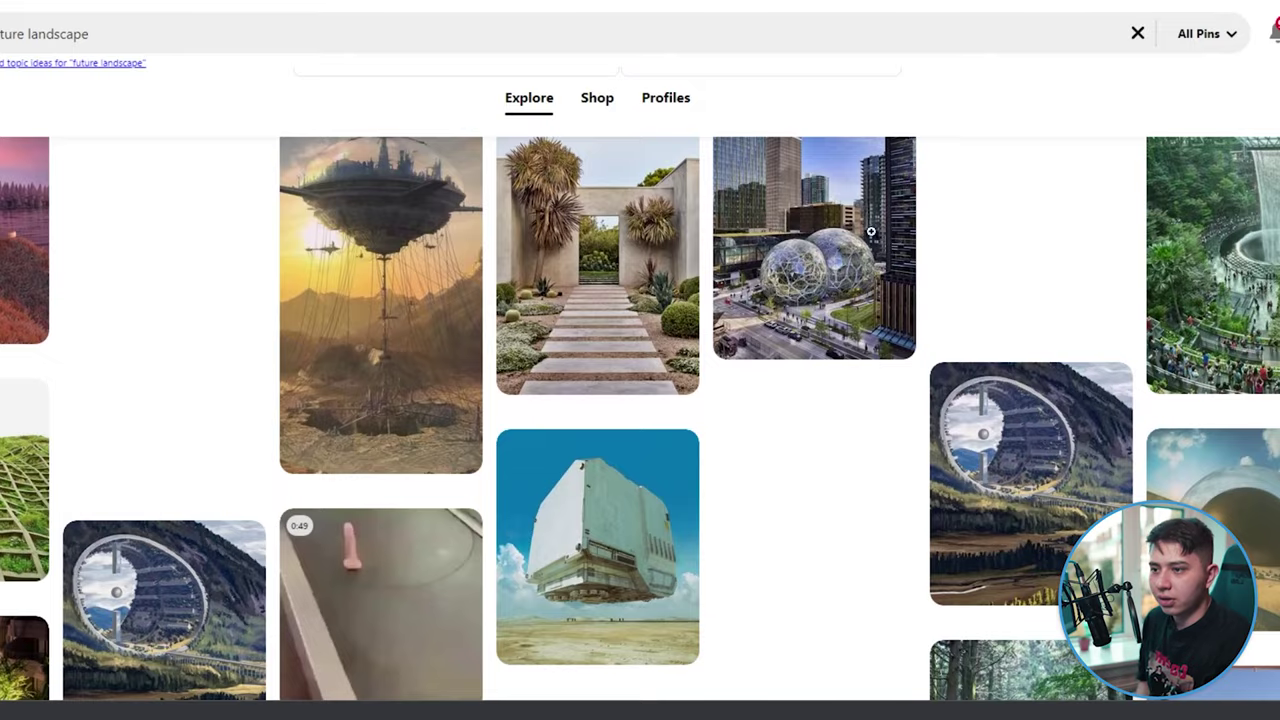
- View the spheres pin, then the fountain pin in large close-up, and orbit around the Atlas figure
{"action": "left_click", "coordinate": [844, 266]}
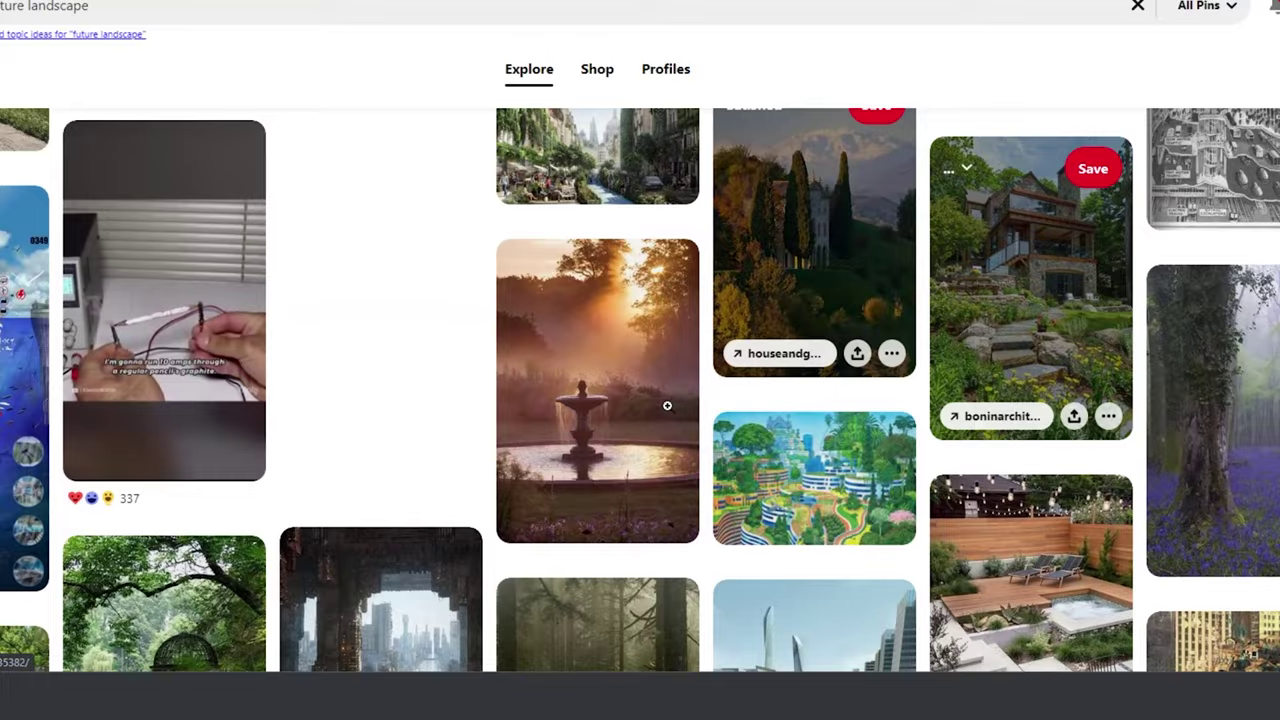
{"action": "left_click", "coordinate": [666, 403]}
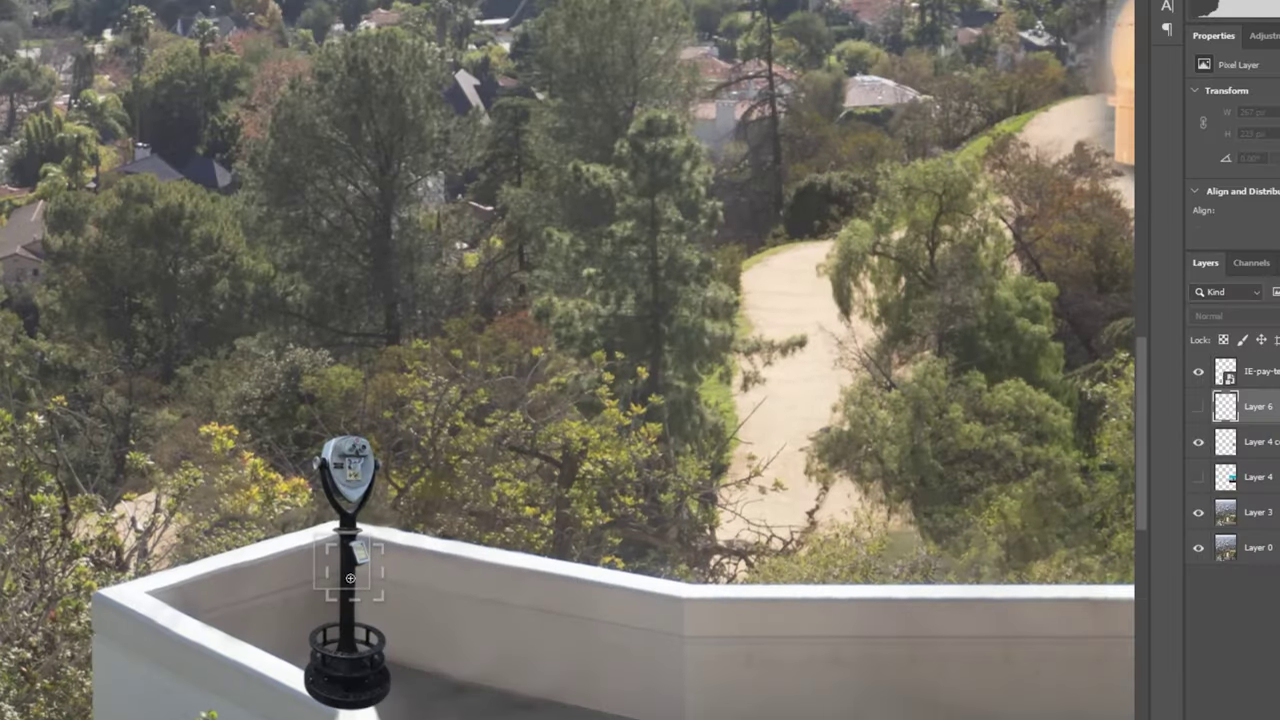
{"action": "scroll", "coordinate": [350, 578], "scroll_direction": "down", "scroll_amount": 2}
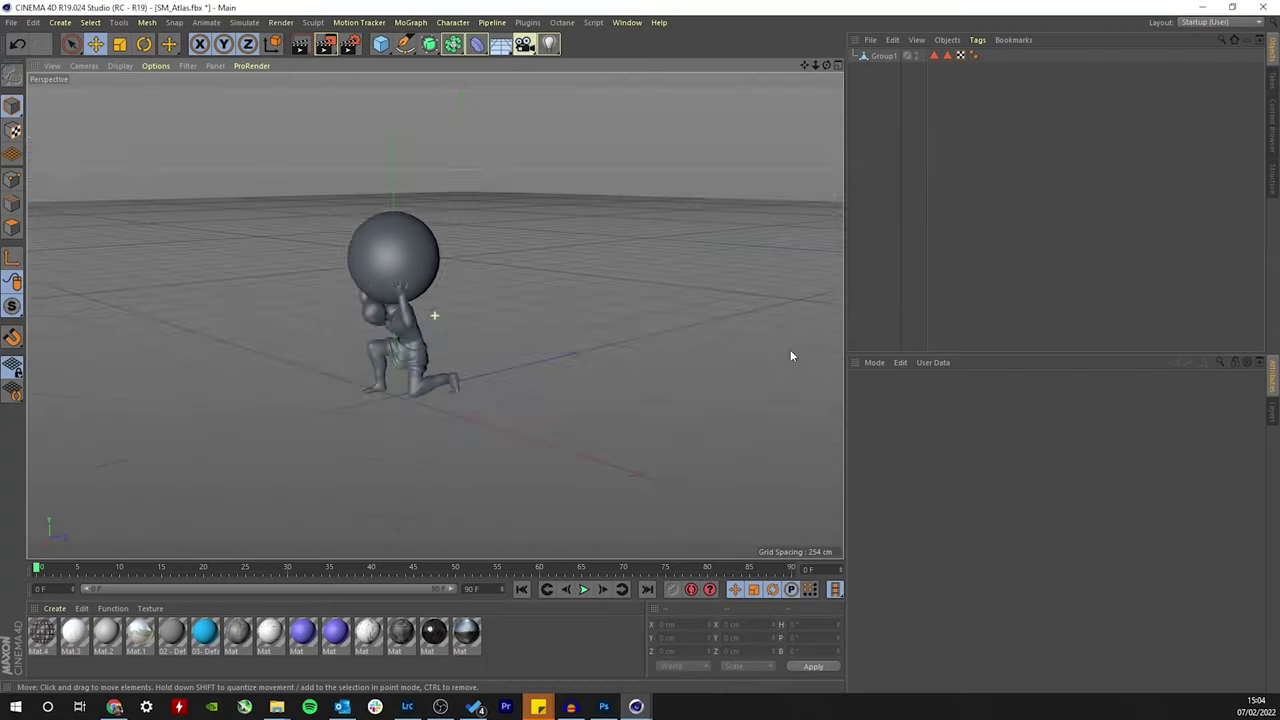
{"action": "left_click_drag", "start_coordinate": [790, 349], "coordinate": [470, 352]}
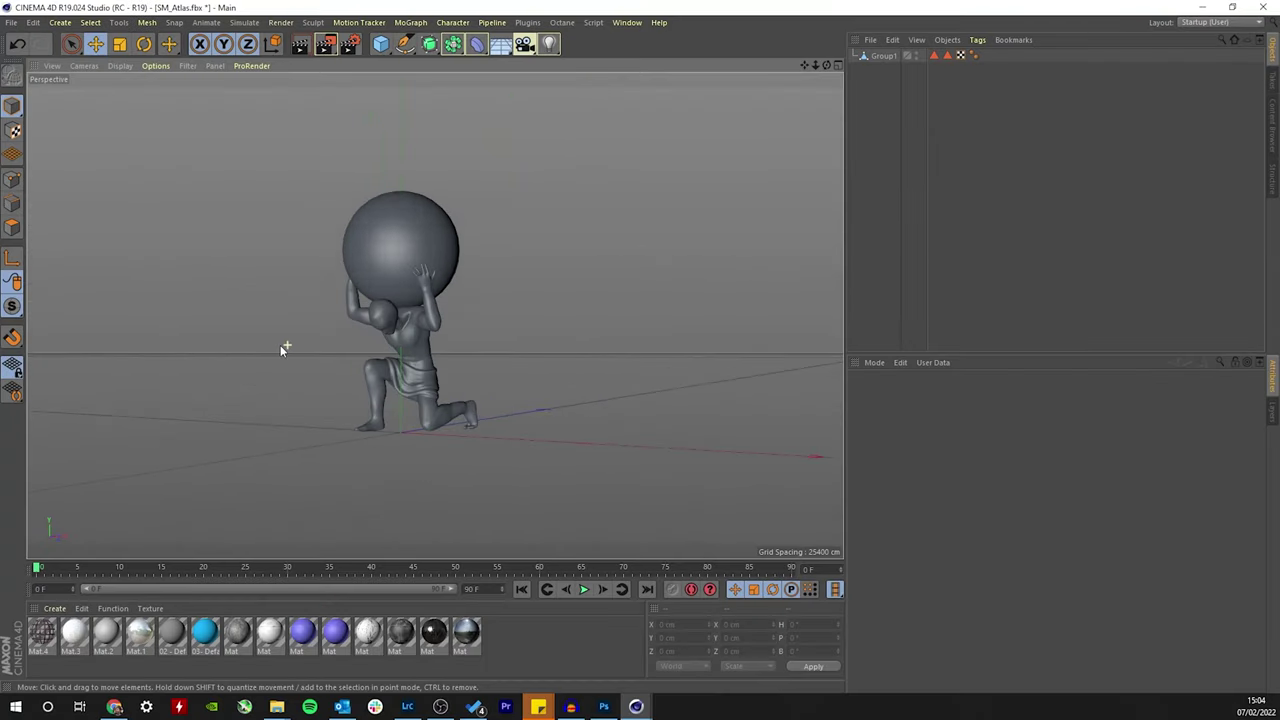
- Orbit toward the Atlas figure's head and rotate the group and plane -80° in P
{"action": "scroll", "coordinate": [282, 348], "scroll_direction": "up", "scroll_amount": 5}
{"action": "left_click_drag", "start_coordinate": [282, 348], "coordinate": [431, 324]}
{"action": "scroll", "coordinate": [431, 324], "scroll_direction": "up", "scroll_amount": 5}
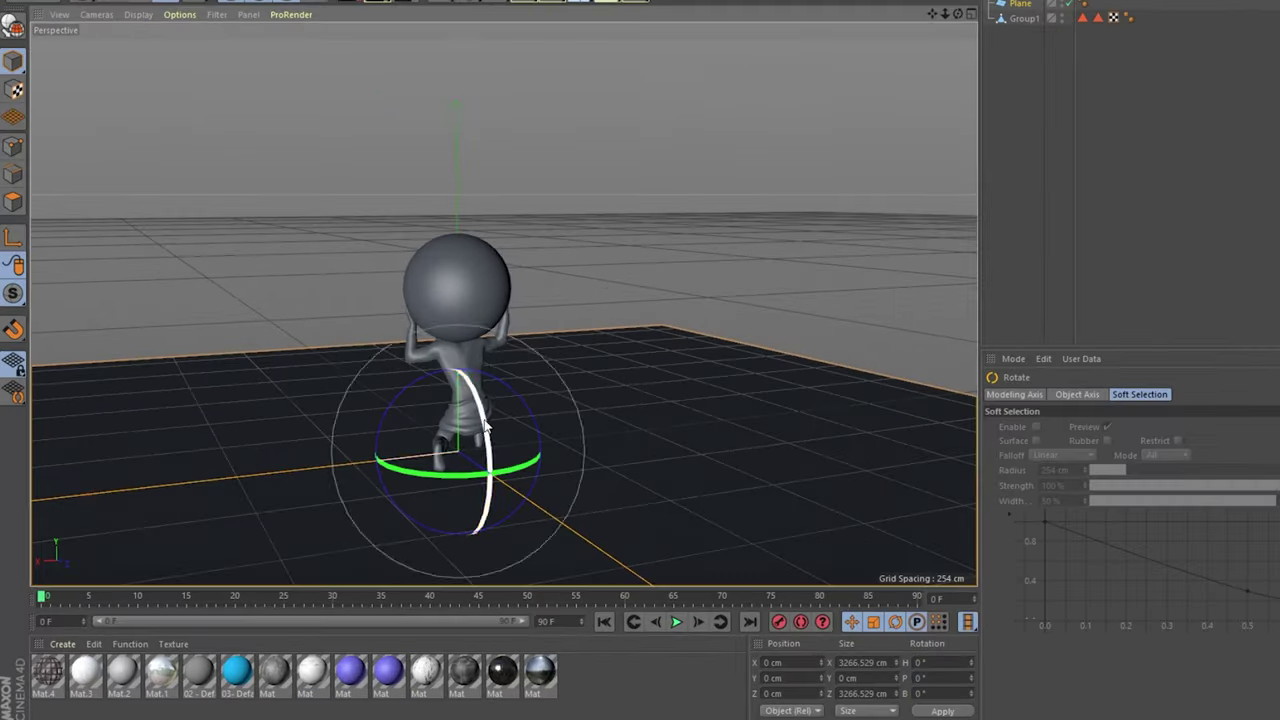
{"action": "left_click_drag", "start_coordinate": [487, 425], "coordinate": [489, 558]}
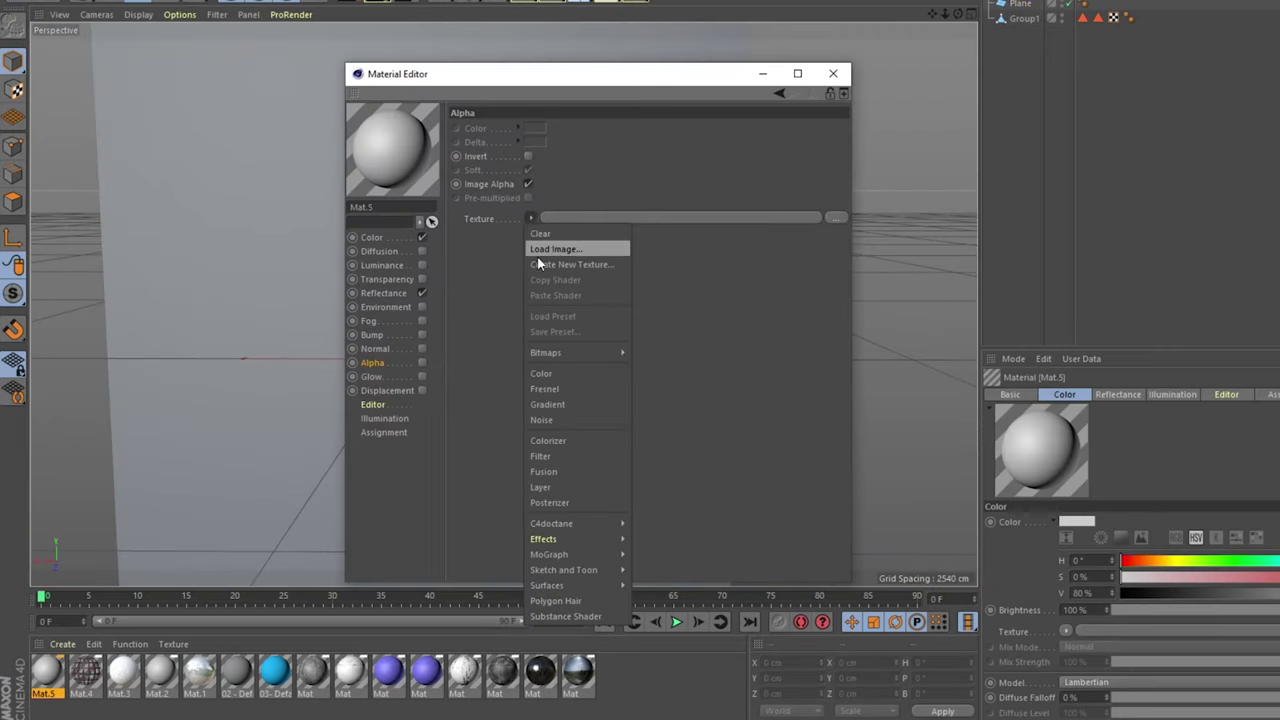
- Load the overlook photo as the plane's texture, stand it upright, and slide Group1 along X
{"action": "left_click", "coordinate": [551, 248]}
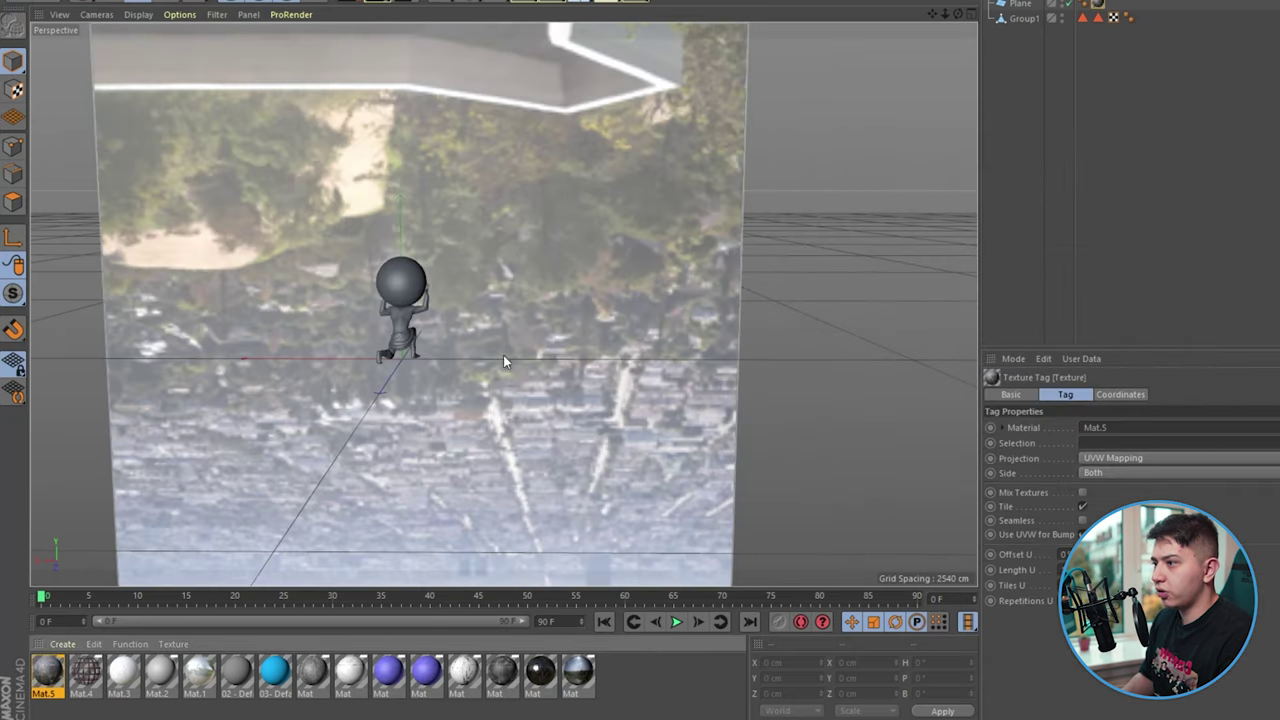
{"action": "scroll", "coordinate": [510, 318], "scroll_direction": "down", "scroll_amount": 3}
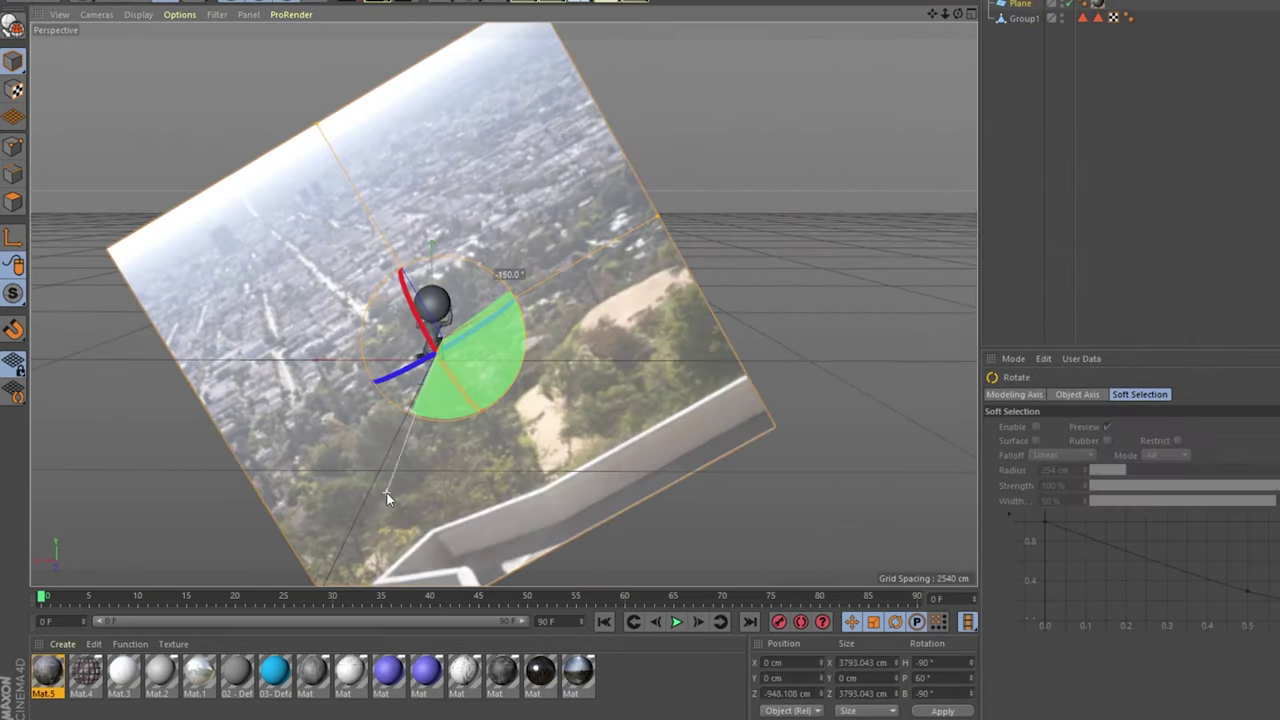
{"action": "left_click_drag", "start_coordinate": [508, 277], "coordinate": [262, 452]}
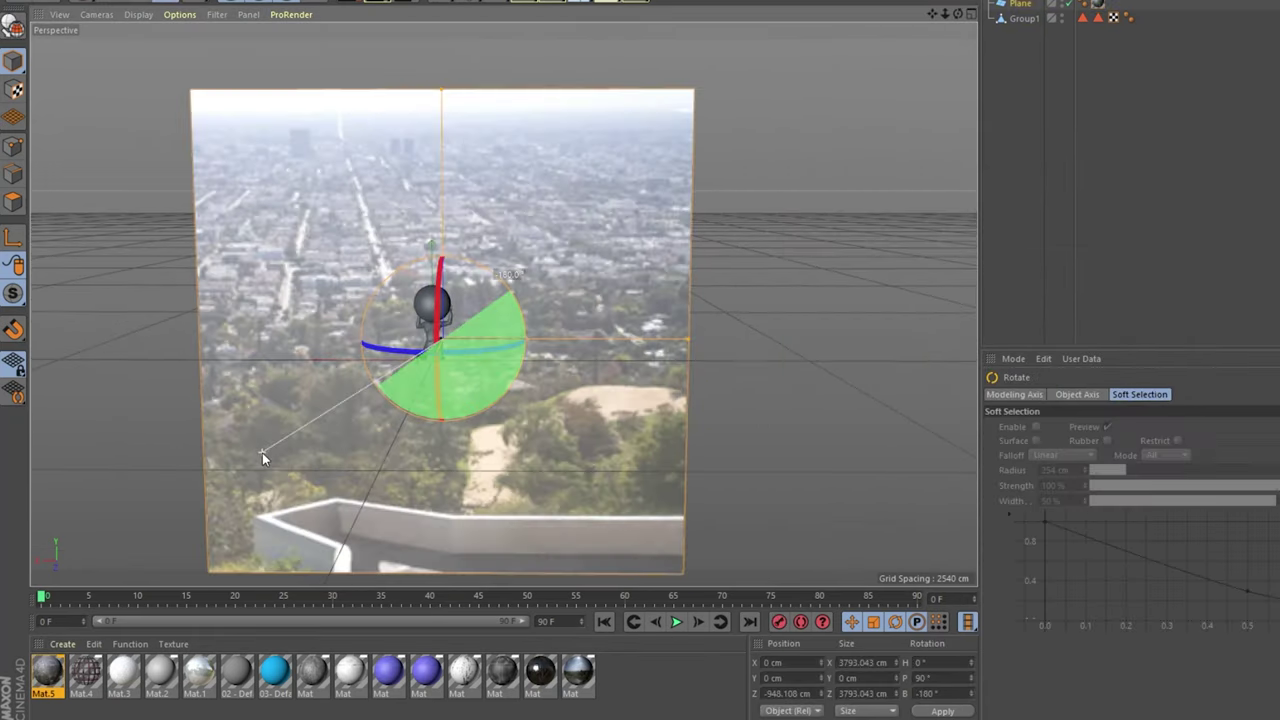
{"action": "left_click_drag", "start_coordinate": [437, 349], "coordinate": [540, 342]}
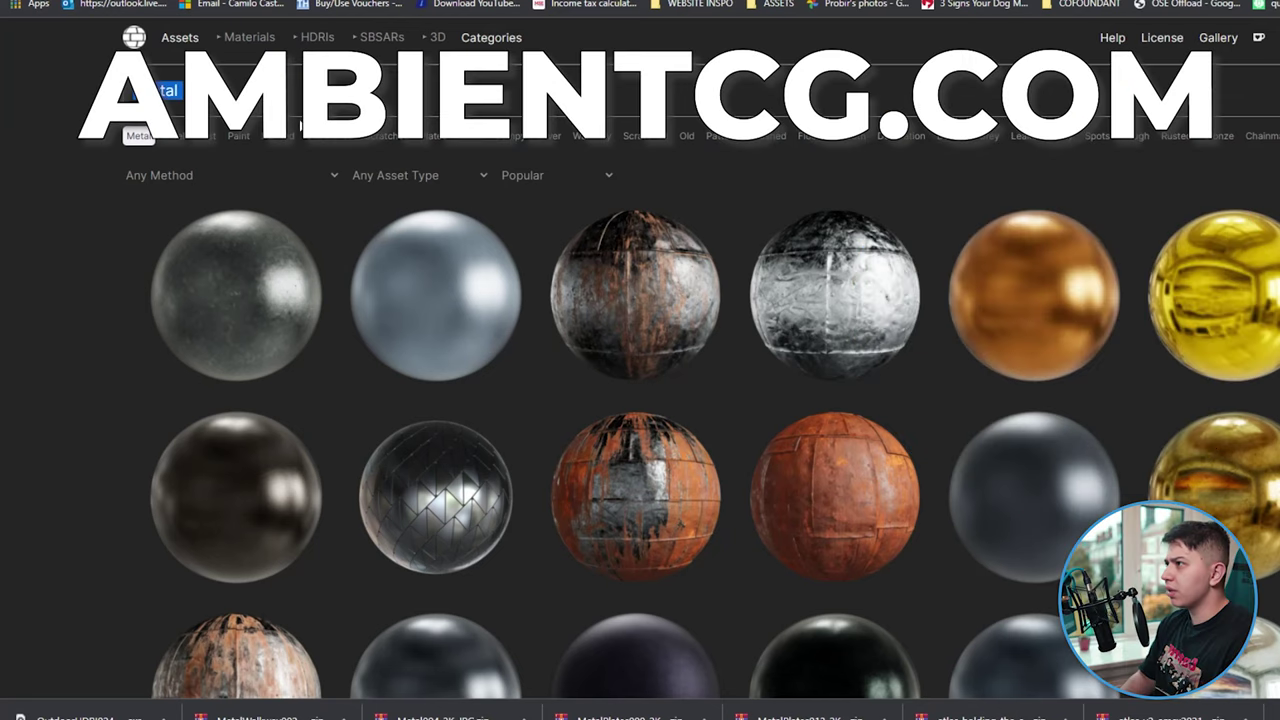
{"action": "scroll", "coordinate": [900, 280], "scroll_direction": "down", "scroll_amount": 6}
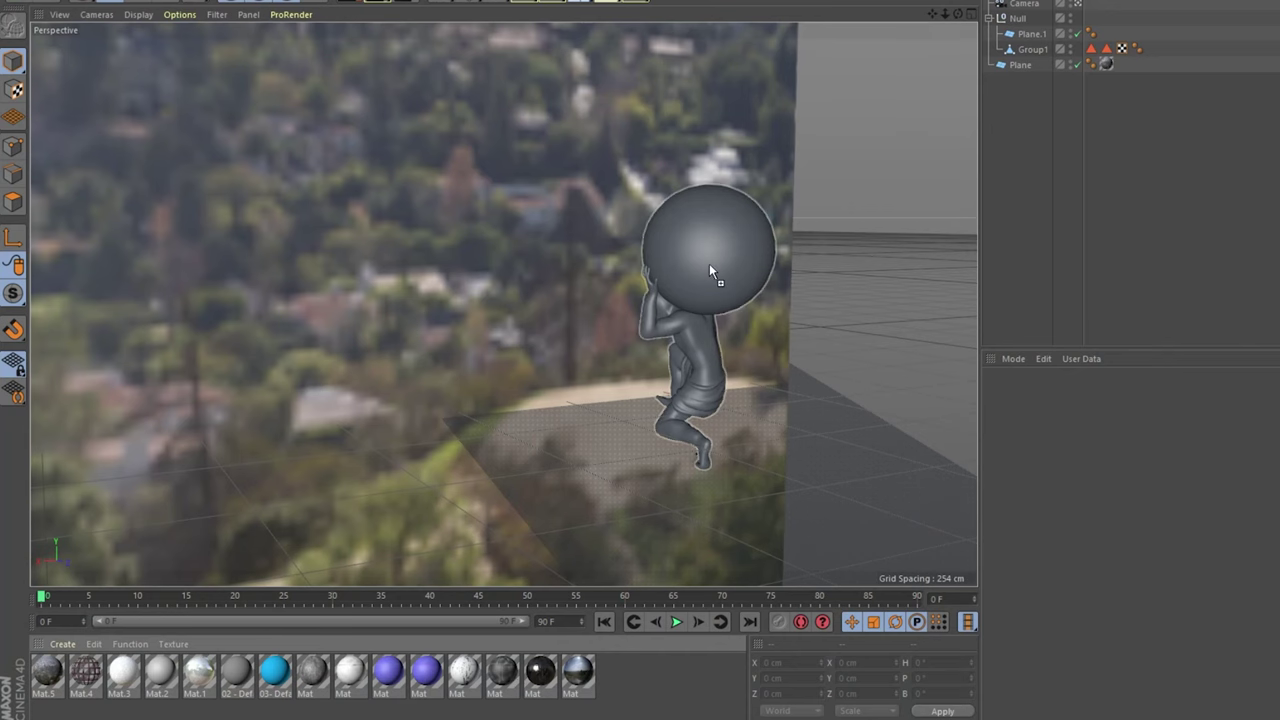
- Apply the black metal material to Group1 and start the interactive render preview with Ctrl+R
{"action": "left_click_drag", "start_coordinate": [709, 266], "coordinate": [709, 267]}
{"action": "key", "text": "ctrl+r"}
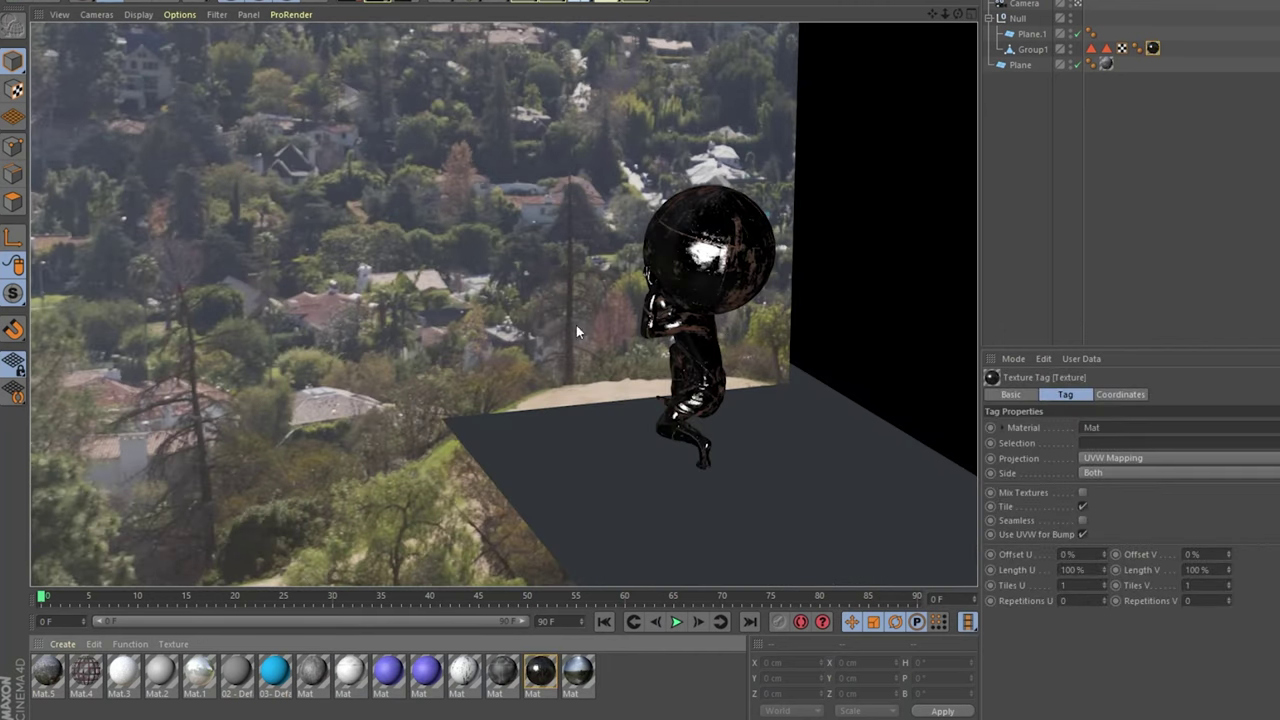
{"action": "mouse_move", "coordinate": [858, 186]}
{"action": "left_mouse_down"}
{"action": "mouse_move", "coordinate": [787, 233]}
{"action": "mouse_move", "coordinate": [860, 203]}
{"action": "left_mouse_up"}
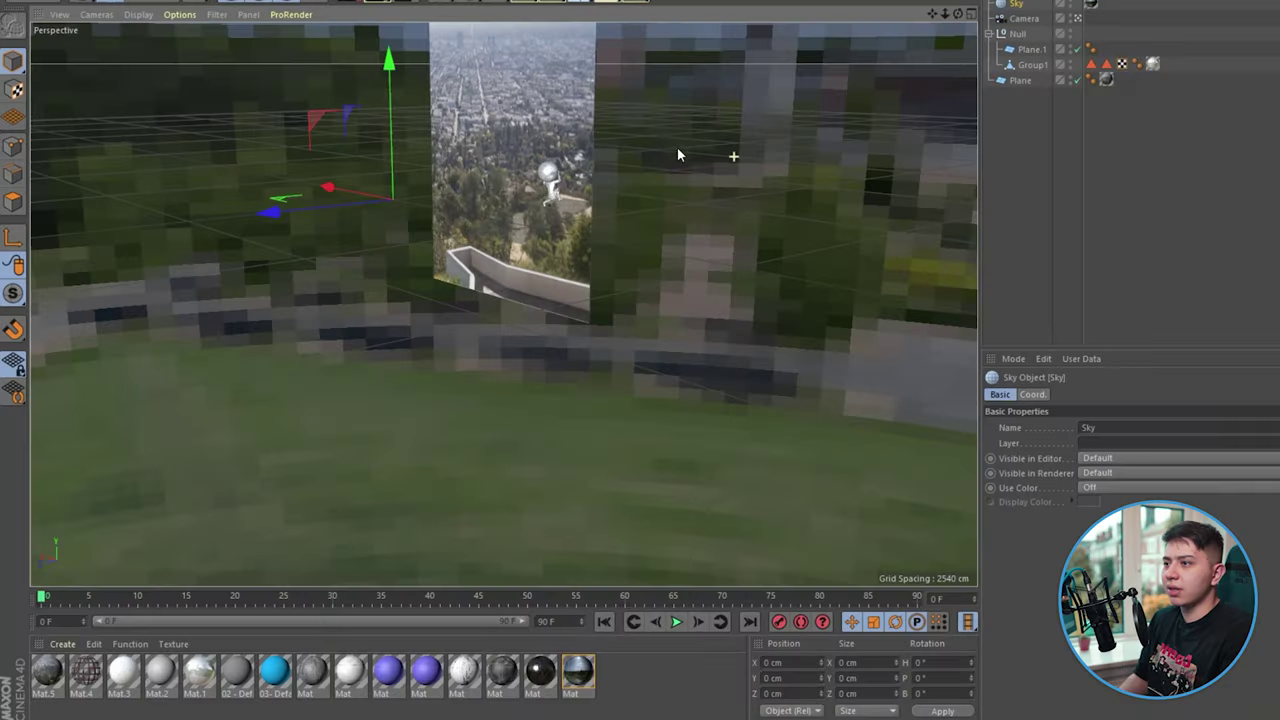
- Scale up the Plane.1 ground plane and move it into a new position under the figure
{"action": "left_click_drag", "start_coordinate": [677, 147], "coordinate": [530, 160]}
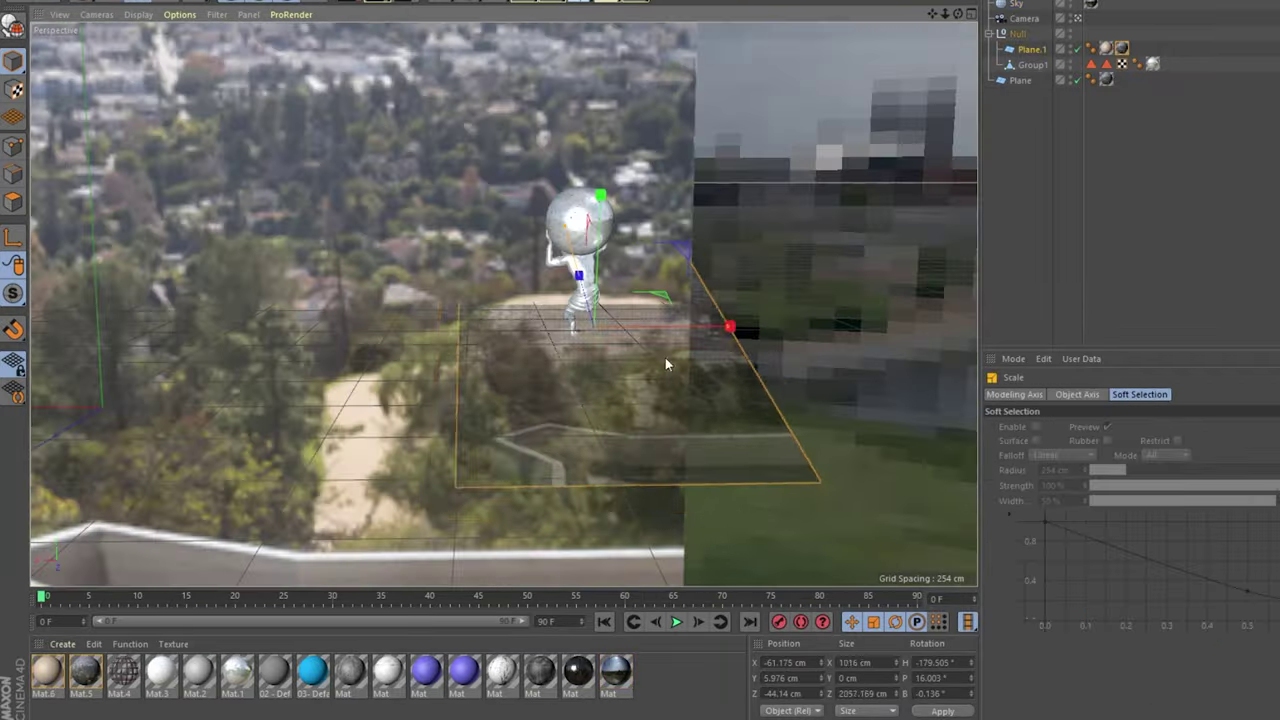
{"action": "left_click_drag", "start_coordinate": [665, 357], "coordinate": [826, 332]}
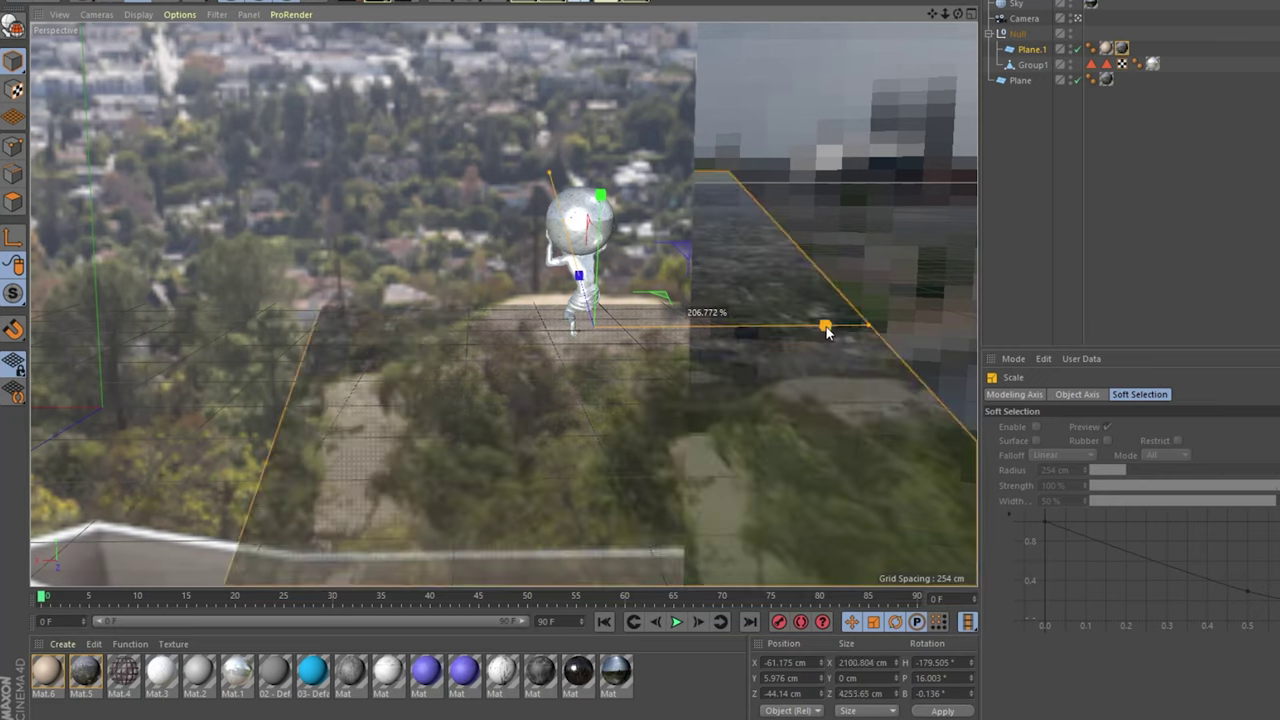
{"action": "left_click", "coordinate": [665, 423]}
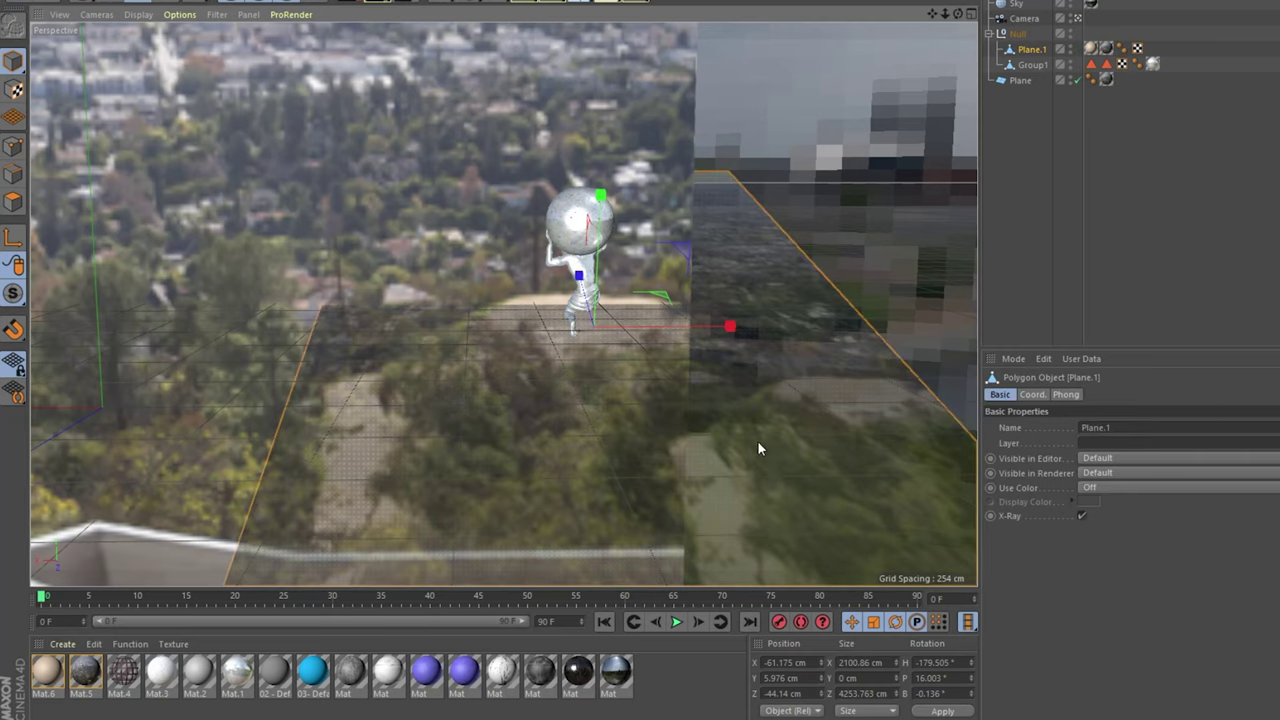
{"action": "key", "text": "e"}
{"action": "left_click_drag", "start_coordinate": [350, 190], "coordinate": [356, 195]}
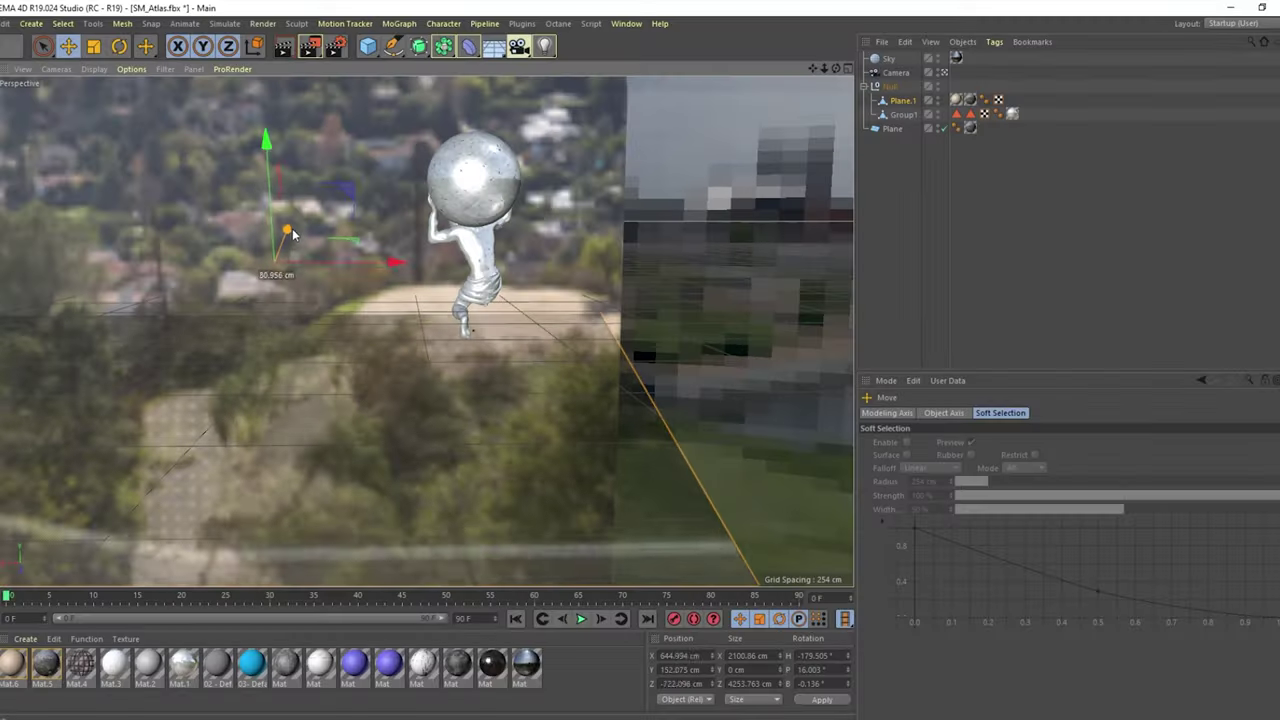
{"action": "left_click_drag", "start_coordinate": [292, 233], "coordinate": [309, 253]}
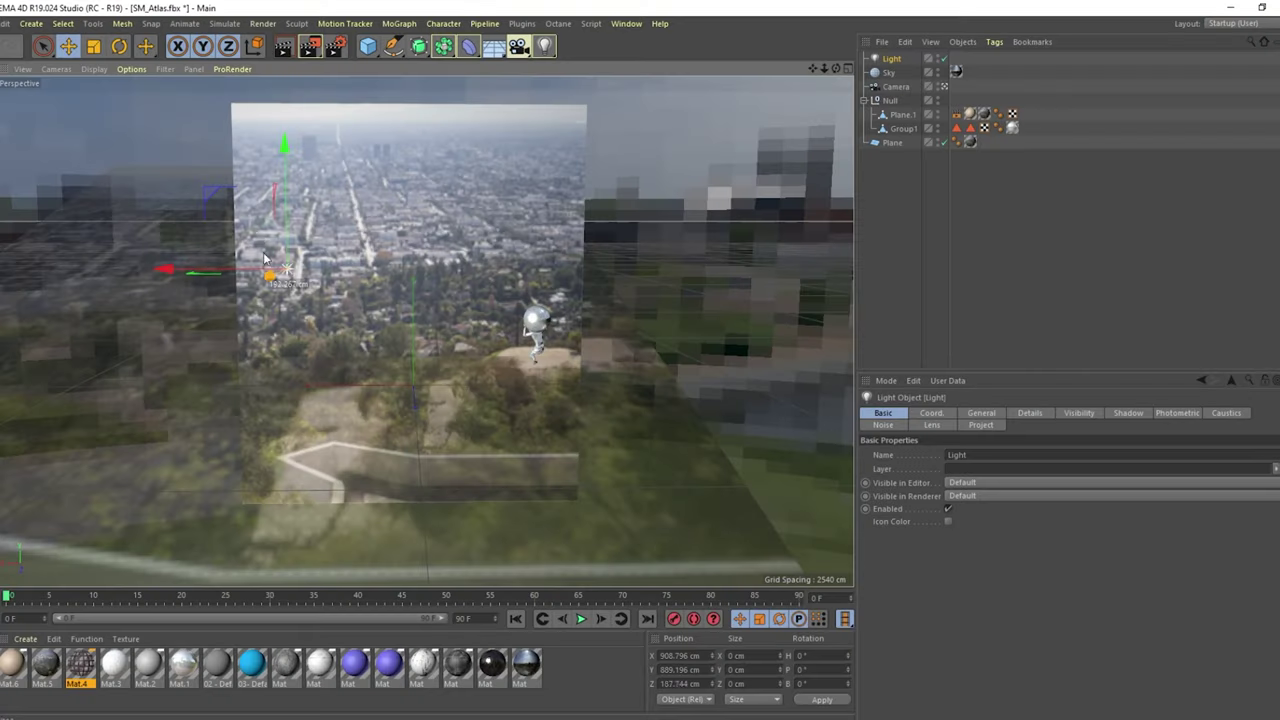
- Drag the Light to a new position in the viewport to relight the figure
{"action": "left_click_drag", "start_coordinate": [264, 259], "coordinate": [330, 246]}
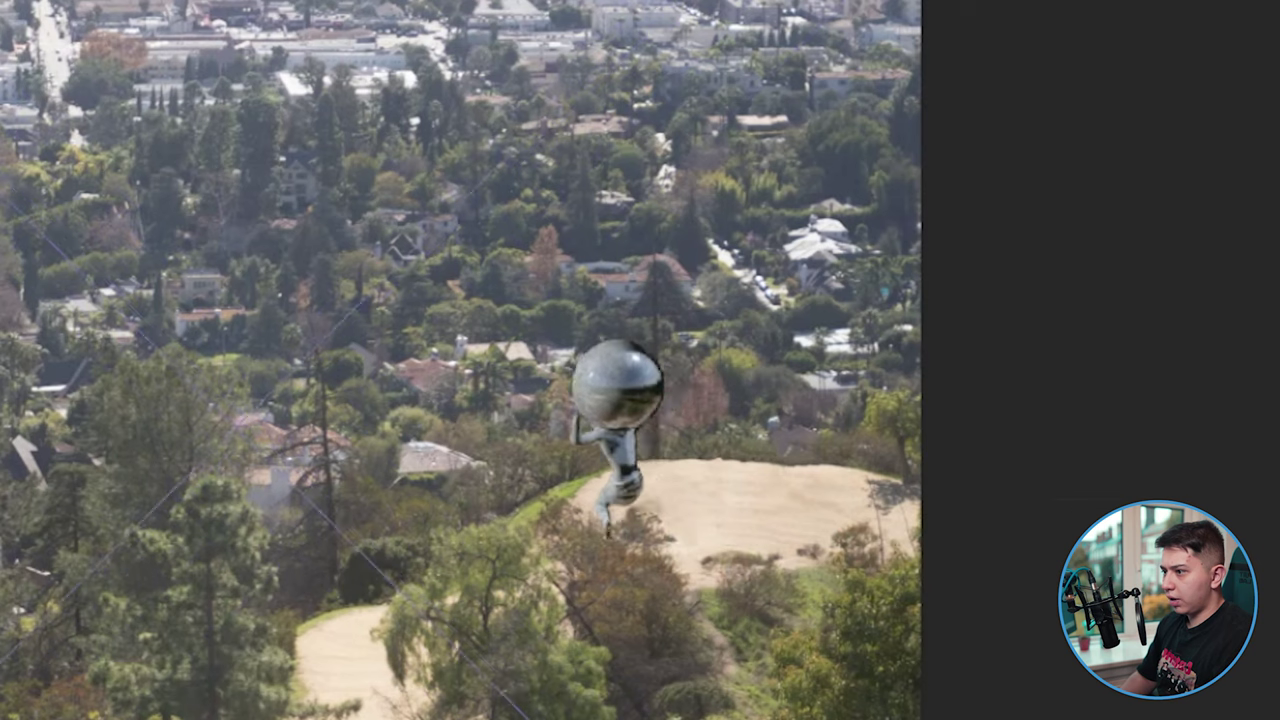
- Slide the Atlas figure right and down so it stands on the hilltop
{"action": "left_click_drag", "start_coordinate": [815, 515], "coordinate": [908, 496]}
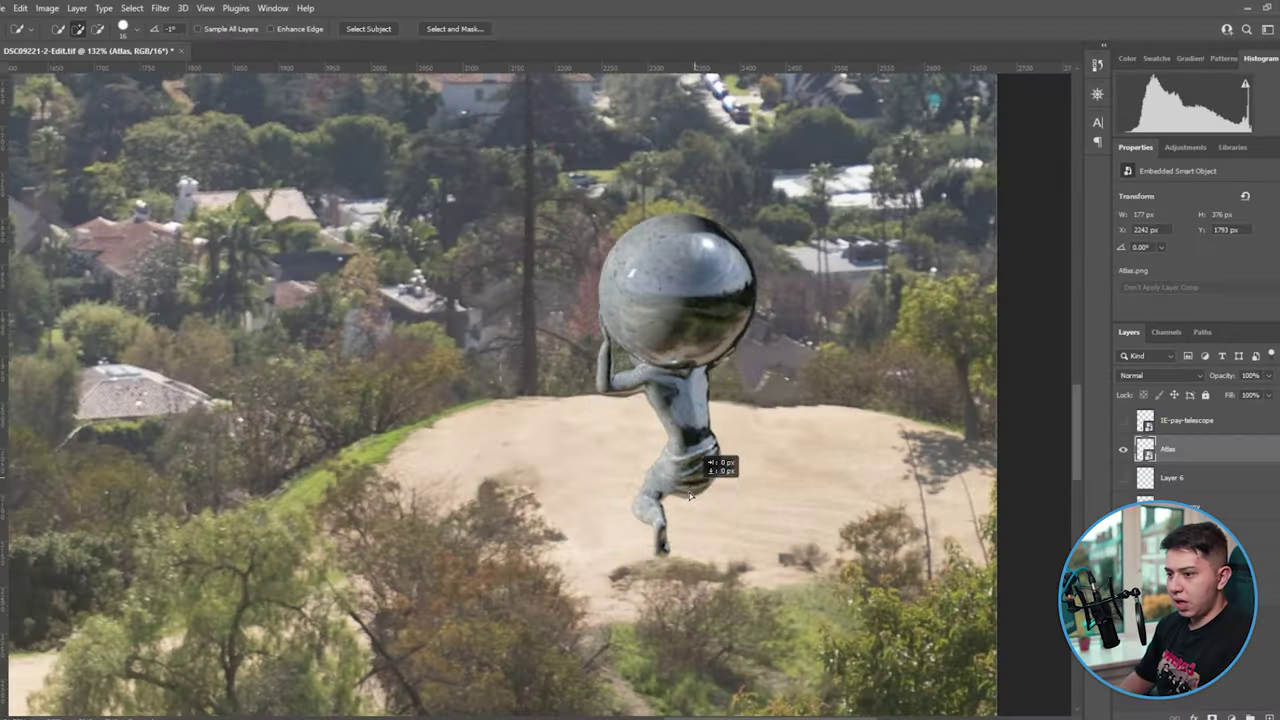
{"action": "left_click_drag", "start_coordinate": [683, 486], "coordinate": [698, 523]}
{"action": "left_click_drag", "start_coordinate": [698, 523], "coordinate": [700, 525]}
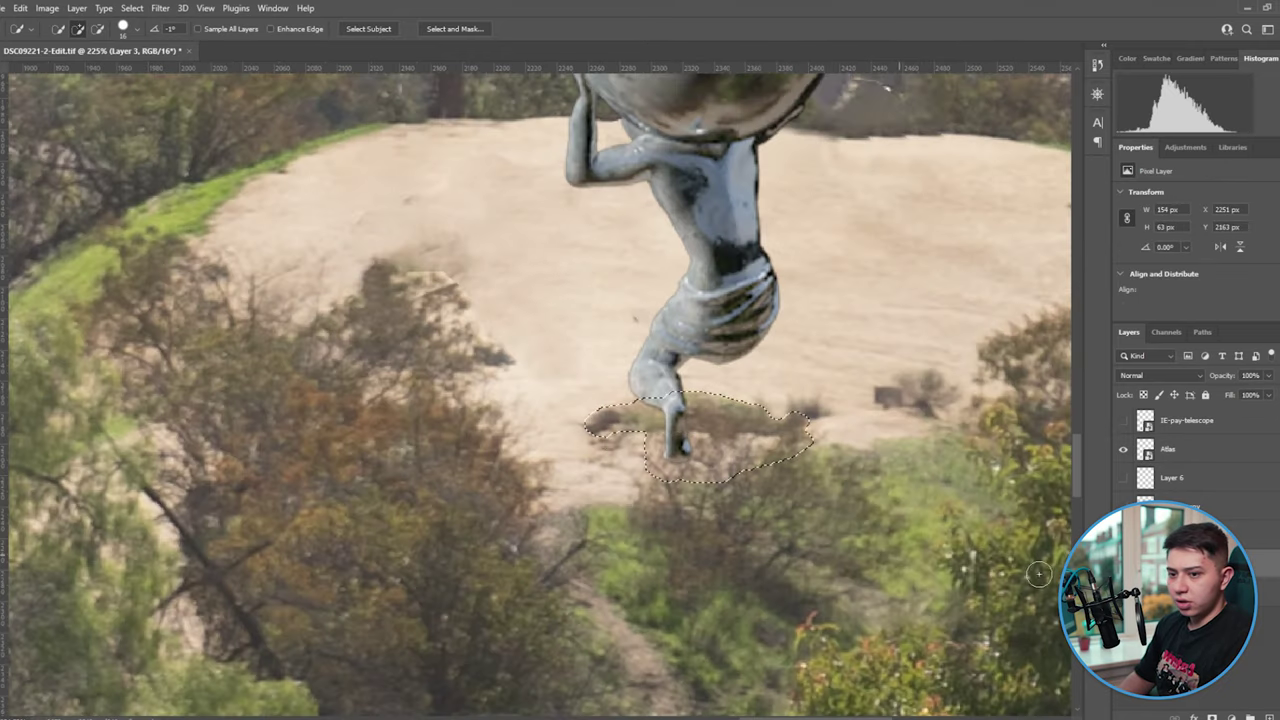
- Copy a background patch above Atlas's foot as Layer 7, then begin transforming the Atlas copy
{"action": "key", "text": "ctrl+j"}
{"action": "key", "text": "ctrl+bracketright"}
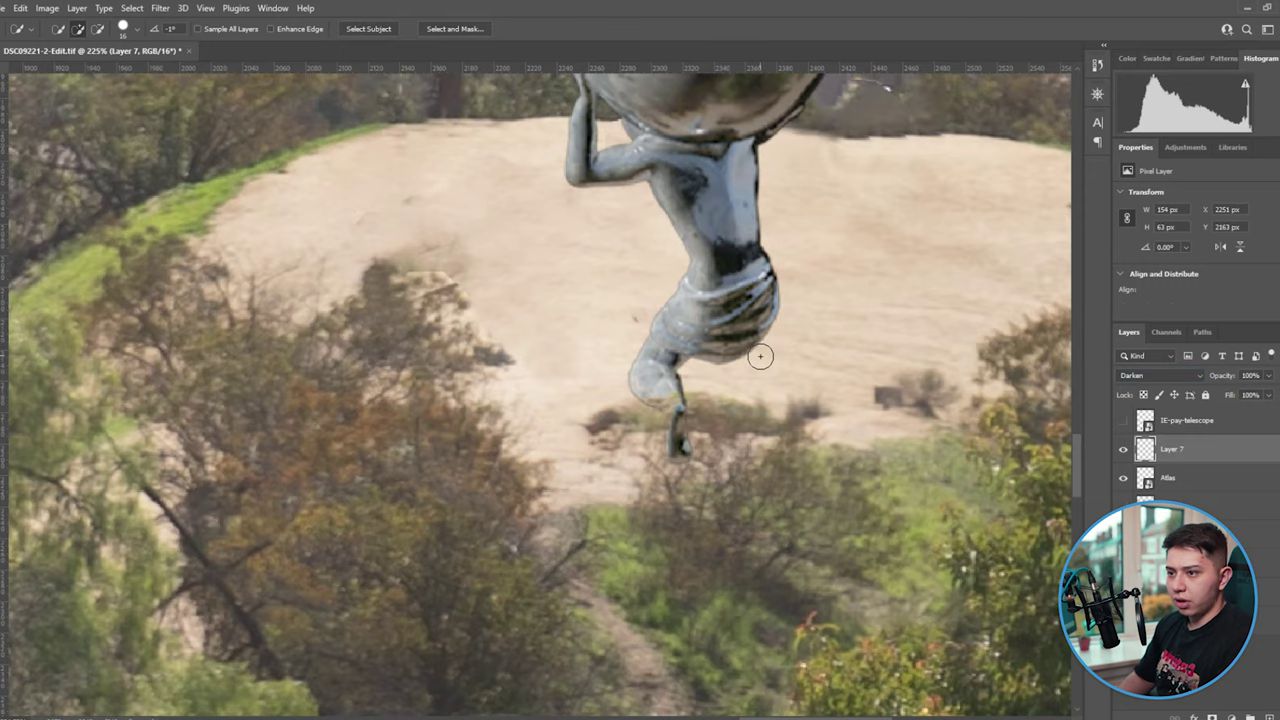
{"action": "key", "text": "v"}
{"action": "scroll", "coordinate": [740, 450], "scroll_direction": "down", "scroll_amount": 5}
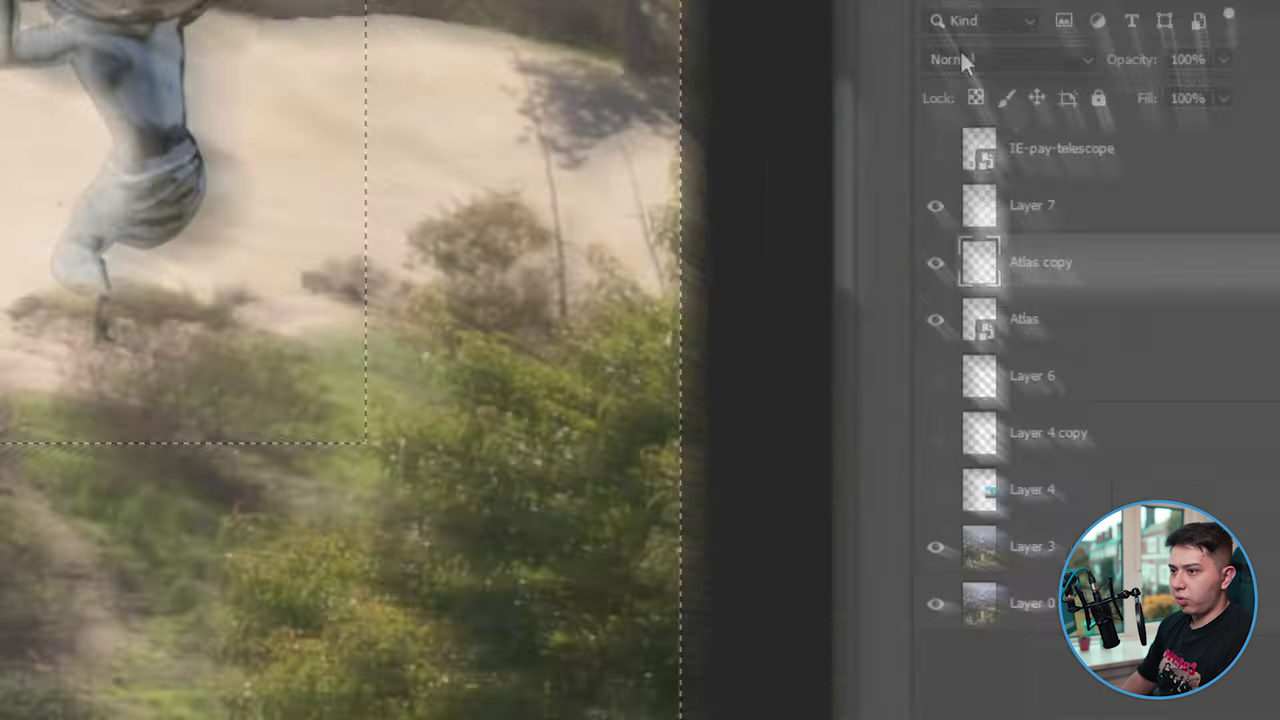
{"action": "key", "text": "ctrl+t"}
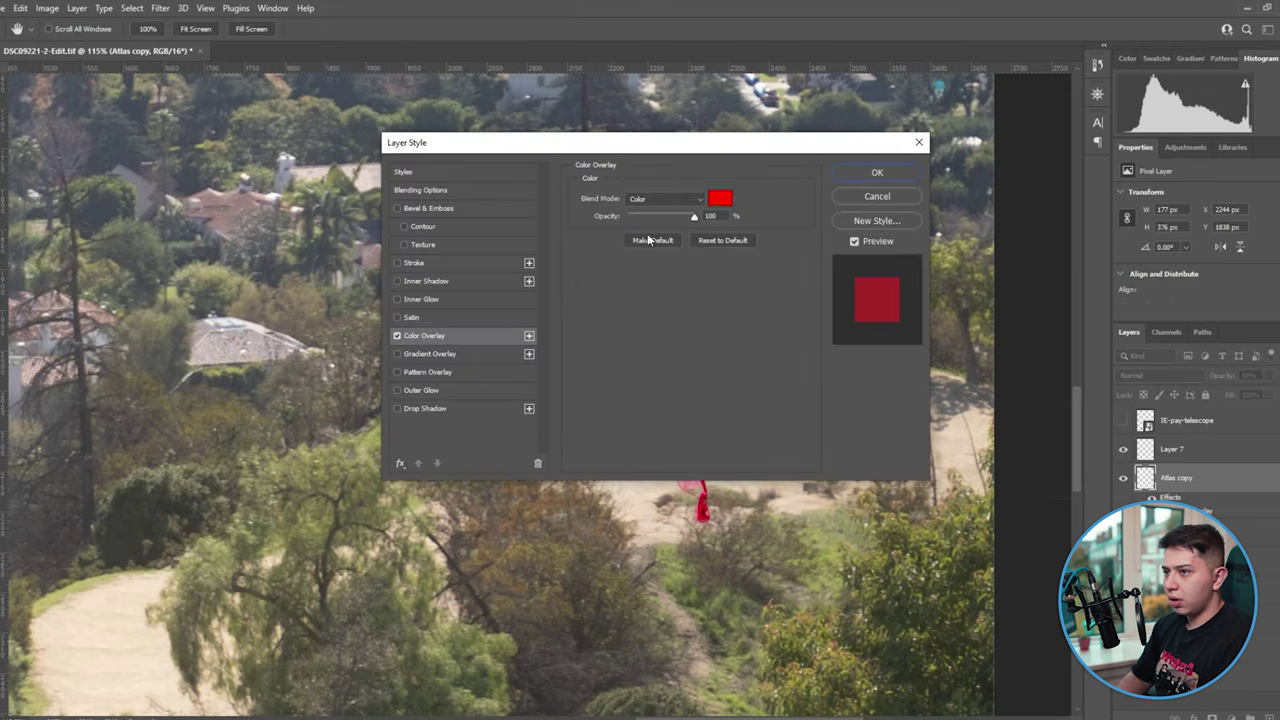
- Give the Atlas copy a black Color Overlay and rotate it to lie along the ground
{"action": "left_click", "coordinate": [720, 198]}
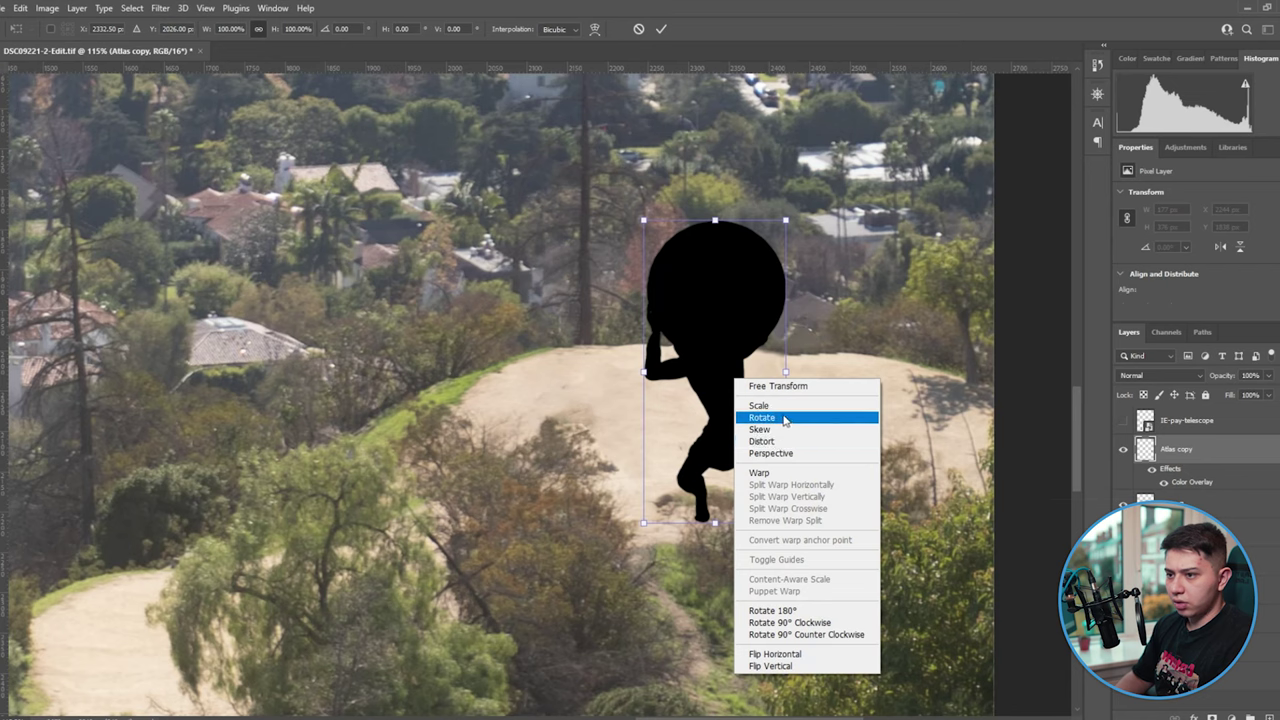
{"action": "left_click", "coordinate": [785, 418]}
{"action": "left_click_drag", "start_coordinate": [728, 210], "coordinate": [560, 260]}
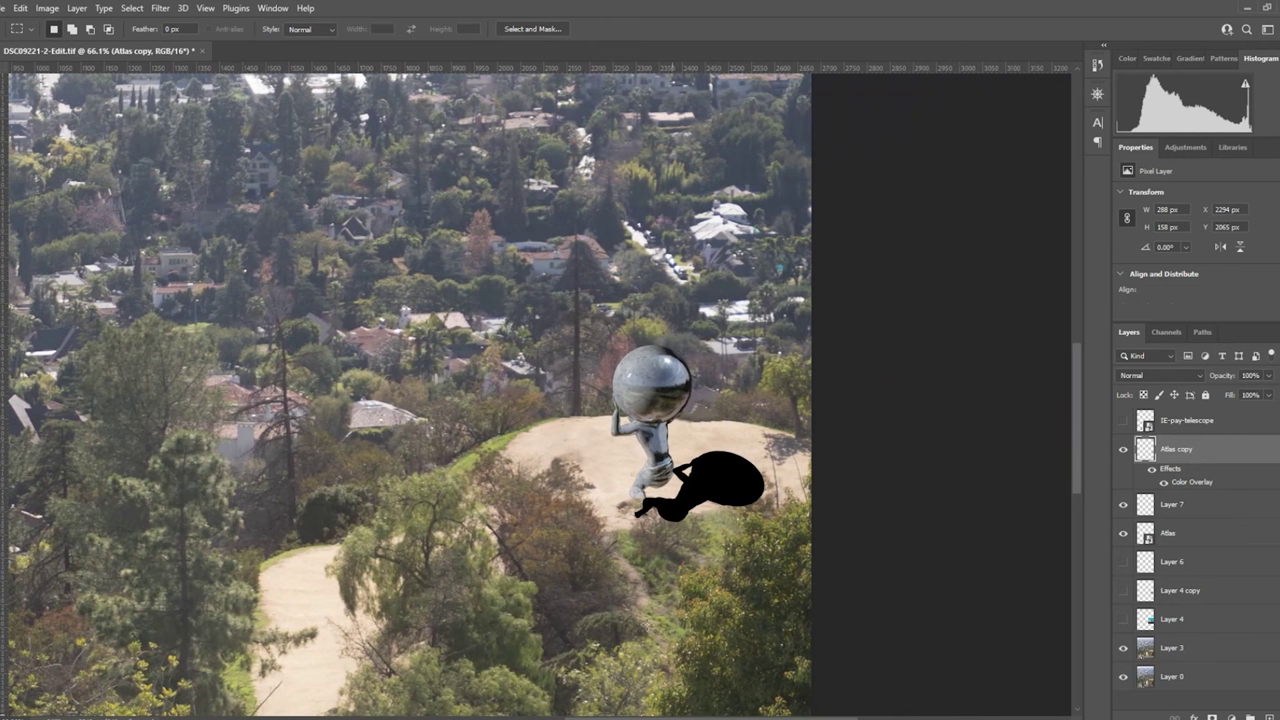
- Soften the shadow with a Gaussian Blur and lower it to 39% opacity
{"action": "left_click", "coordinate": [160, 8]}
{"action": "mouse_move", "coordinate": [231, 194]}
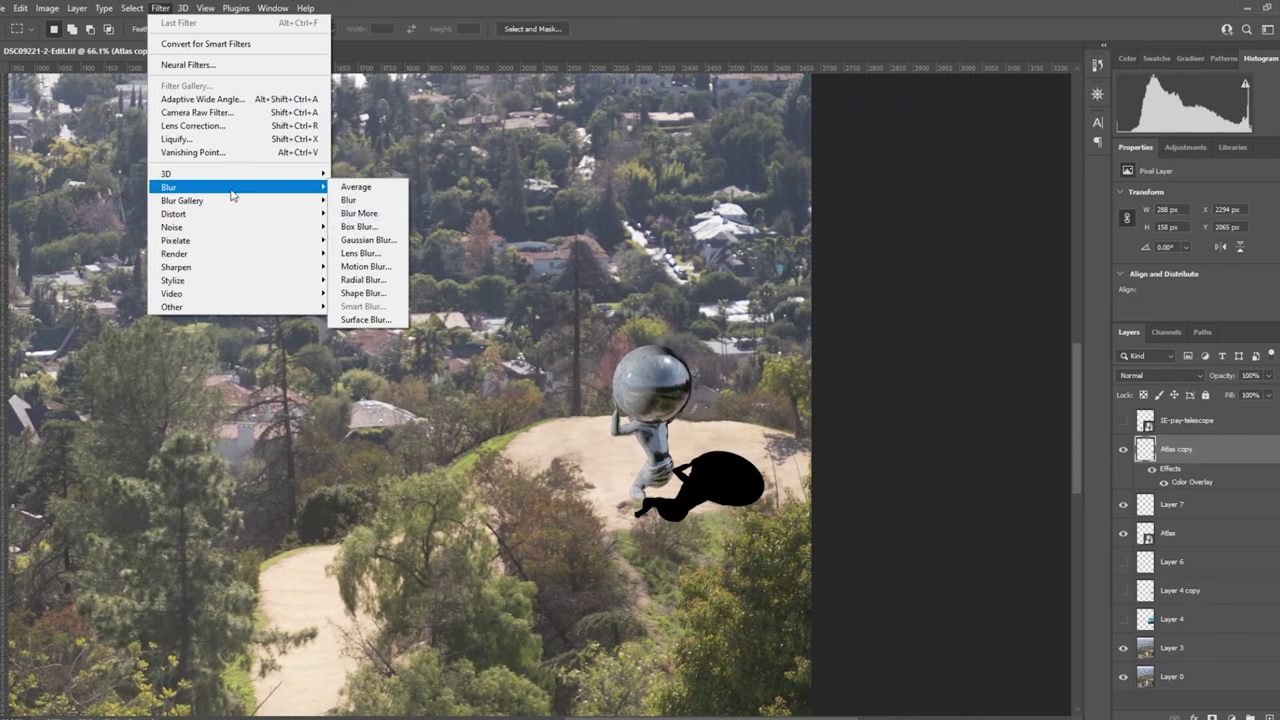
{"action": "left_click", "coordinate": [367, 240]}
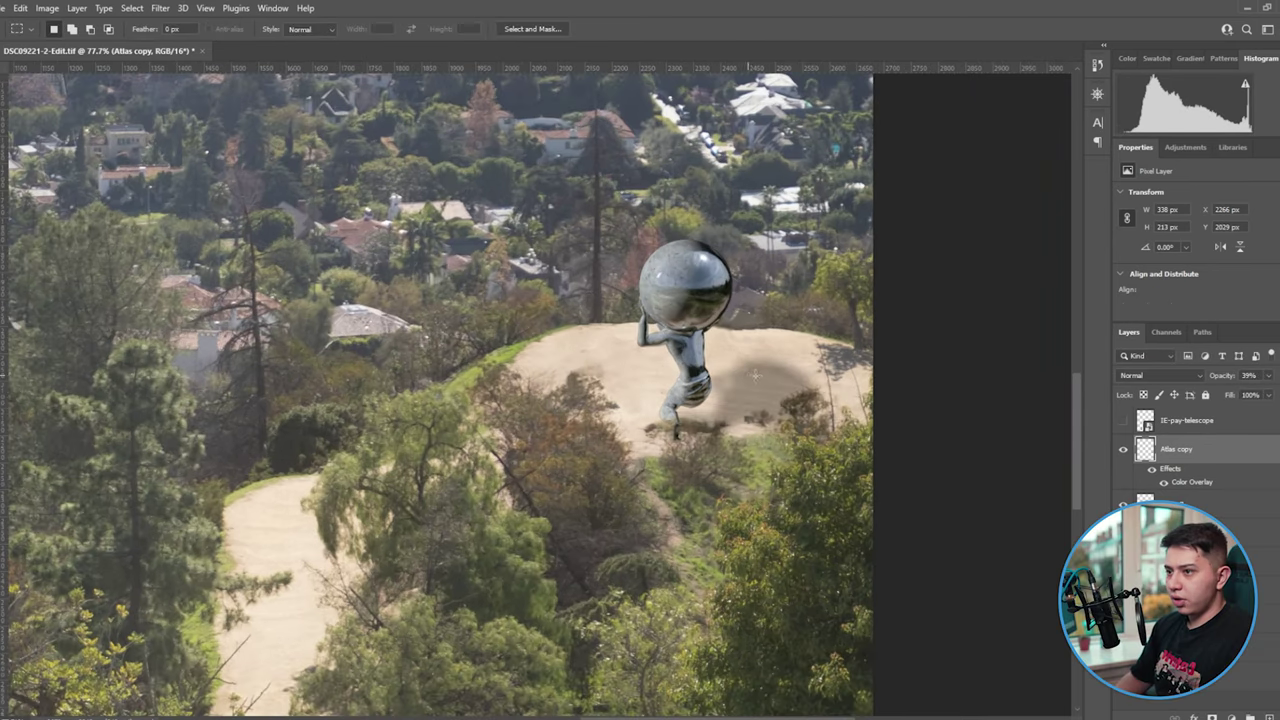
{"action": "scroll", "coordinate": [746, 380], "scroll_direction": "down", "scroll_amount": 3}
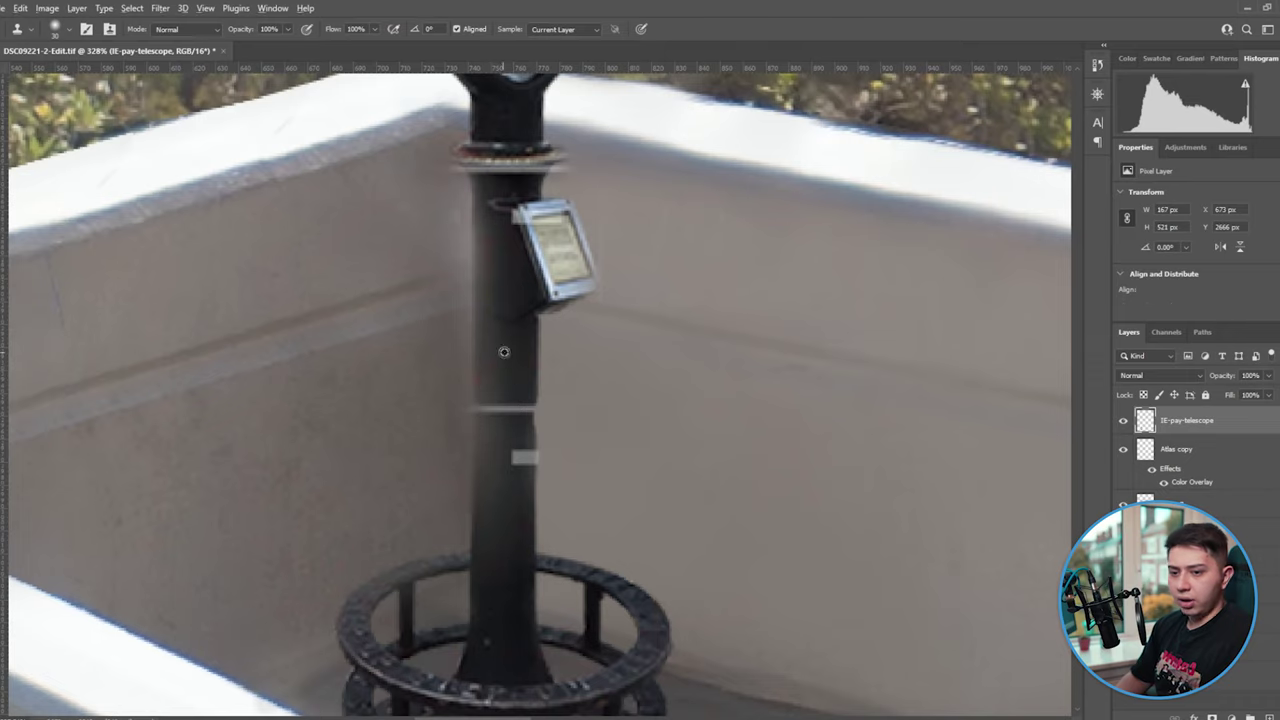
- Scale the pay telescope down with Free Transform to fit the balcony wall corner
{"action": "scroll", "coordinate": [503, 400], "scroll_direction": "down", "scroll_amount": 2}
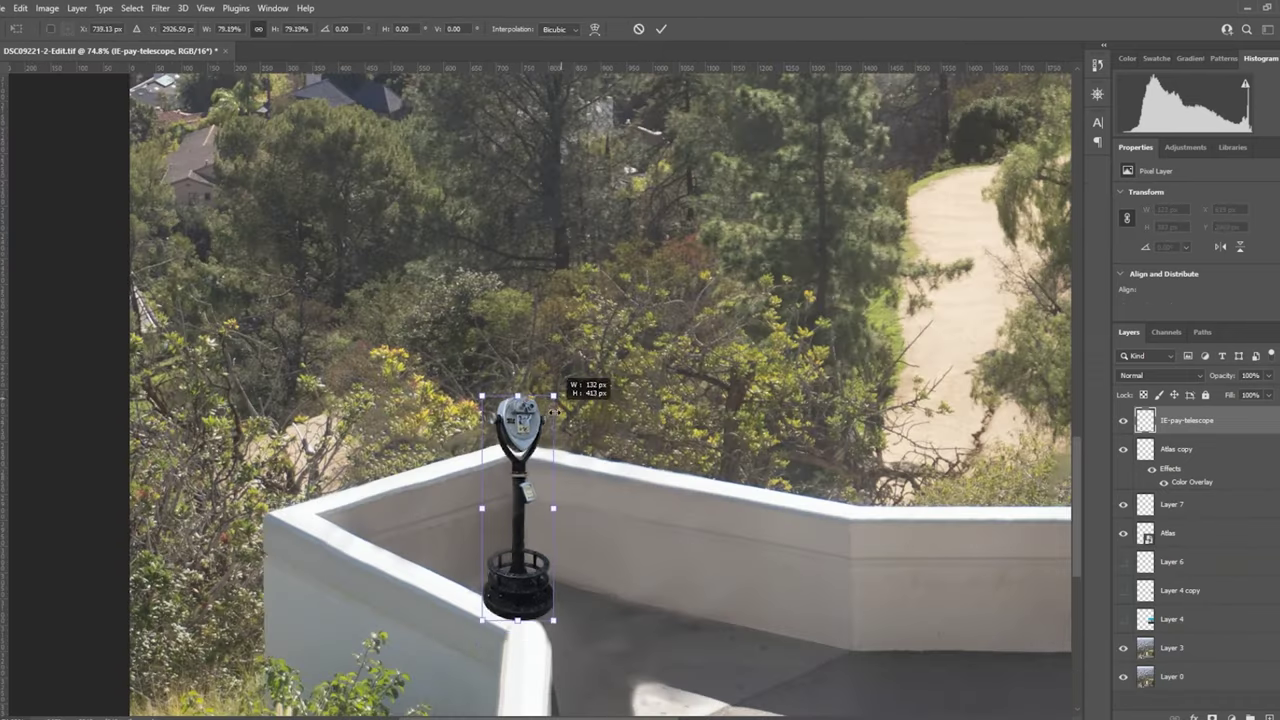
{"action": "left_click_drag", "start_coordinate": [557, 394], "coordinate": [523, 434]}
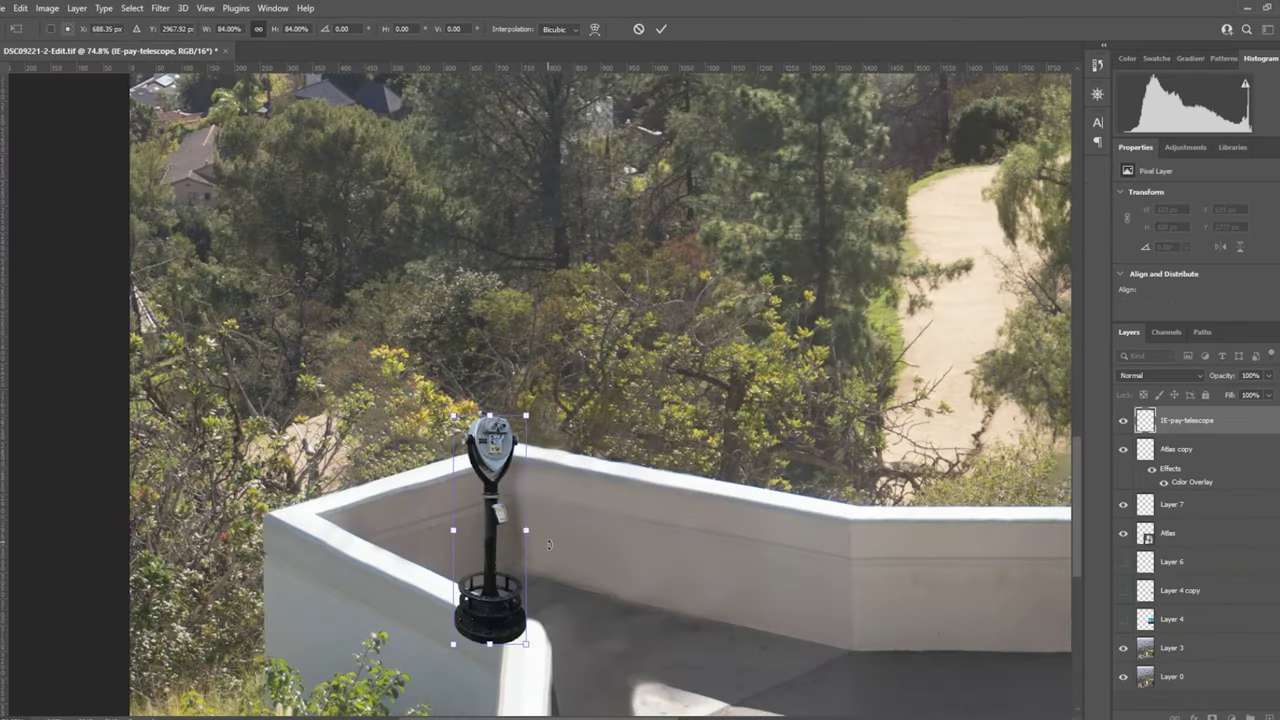
{"action": "right_click", "coordinate": [503, 277]}
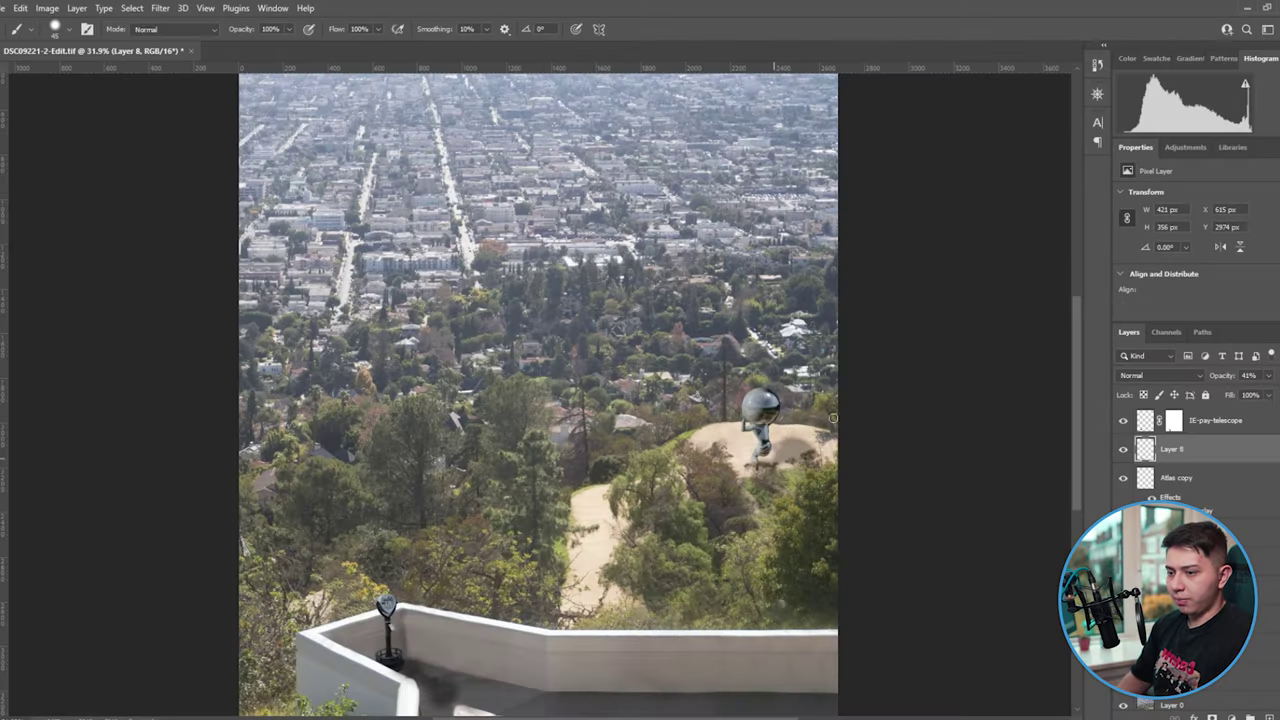
{"action": "scroll", "coordinate": [832, 418], "scroll_direction": "down", "scroll_amount": 1}
{"action": "scroll", "coordinate": [832, 418], "scroll_direction": "up", "scroll_amount": 3}
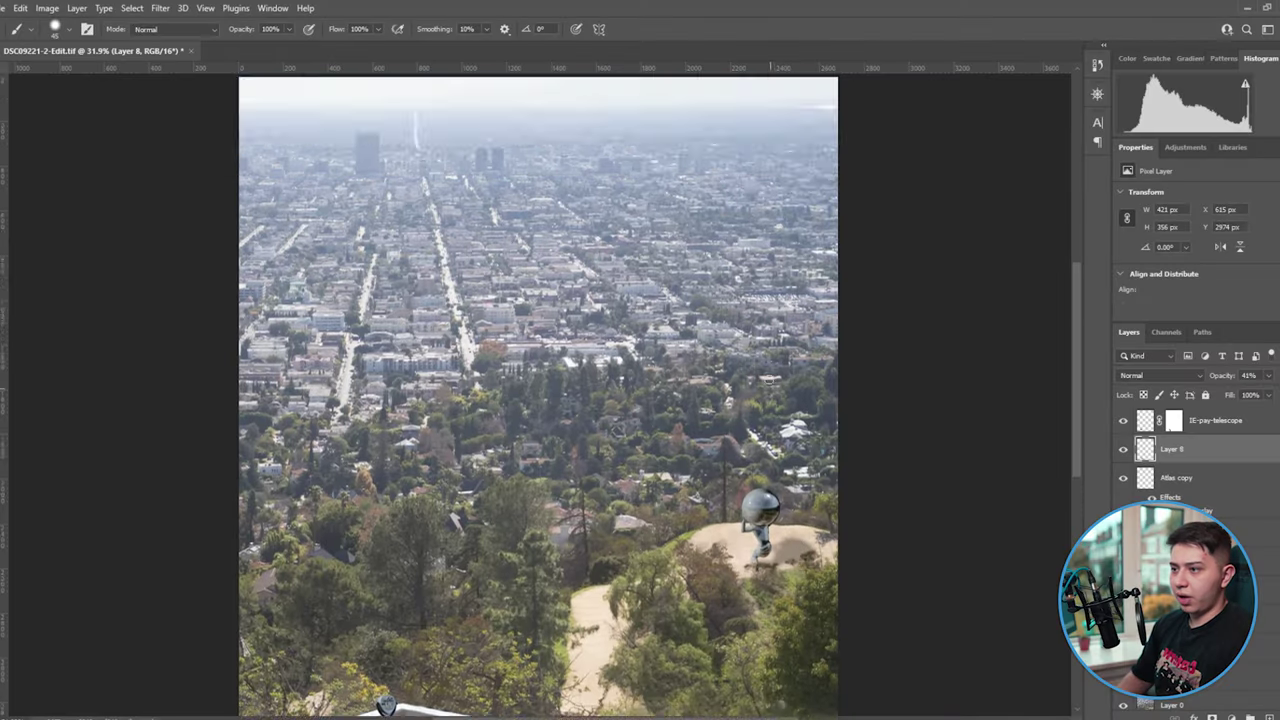
{"action": "scroll", "coordinate": [790, 405], "scroll_direction": "down", "scroll_amount": 3}
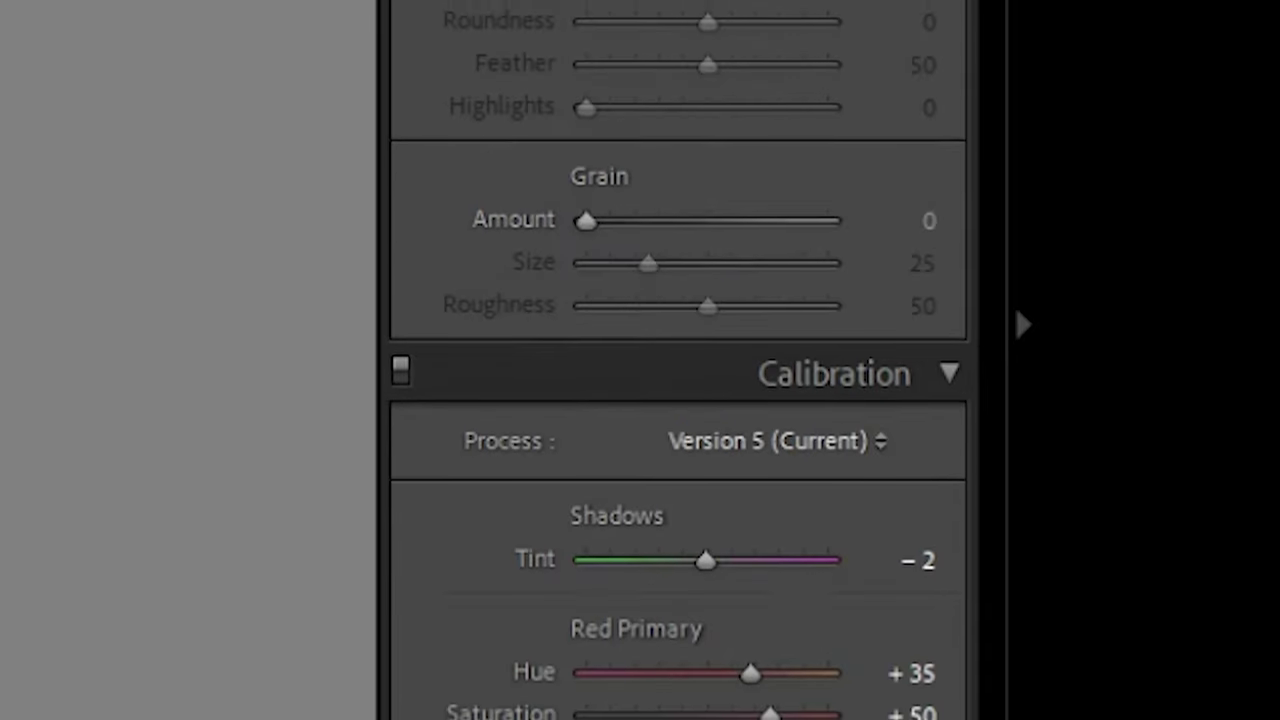
- Shift the red calibration hue and add an inverted radial mask around the figure
{"action": "left_click_drag", "start_coordinate": [749, 674], "coordinate": [771, 689]}
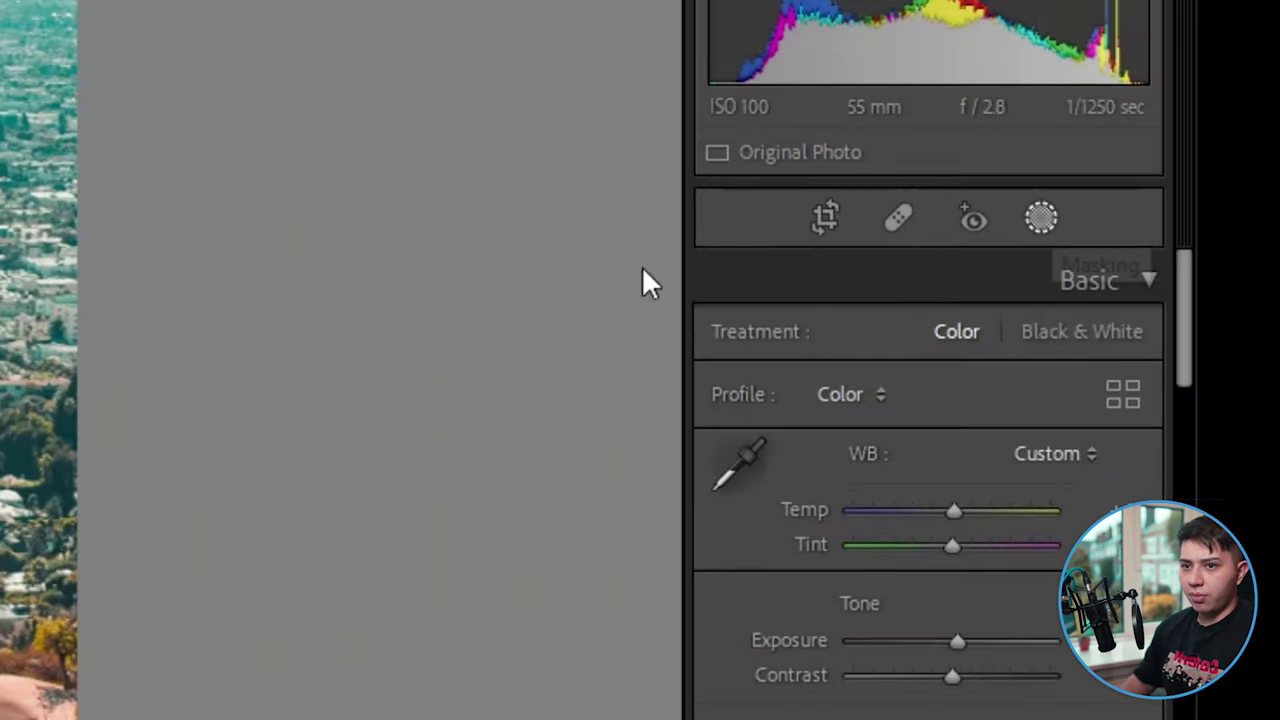
{"action": "left_click", "coordinate": [1041, 217]}
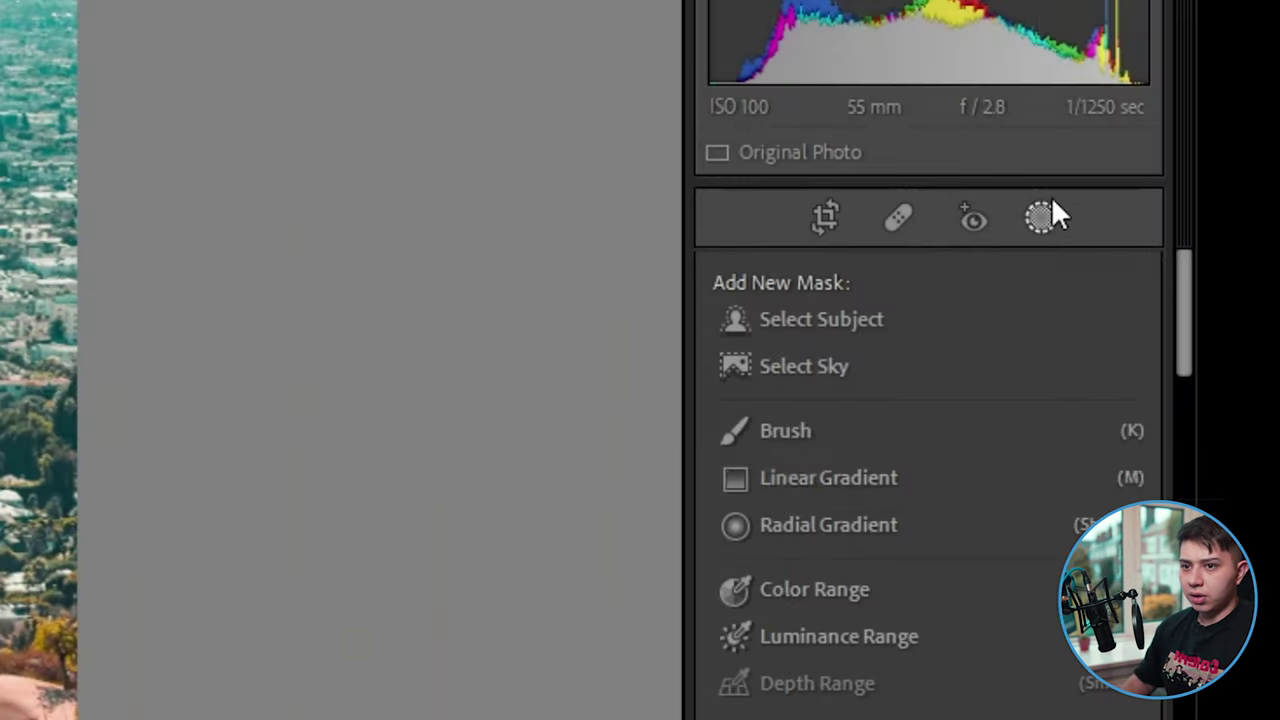
{"action": "left_click", "coordinate": [825, 525]}
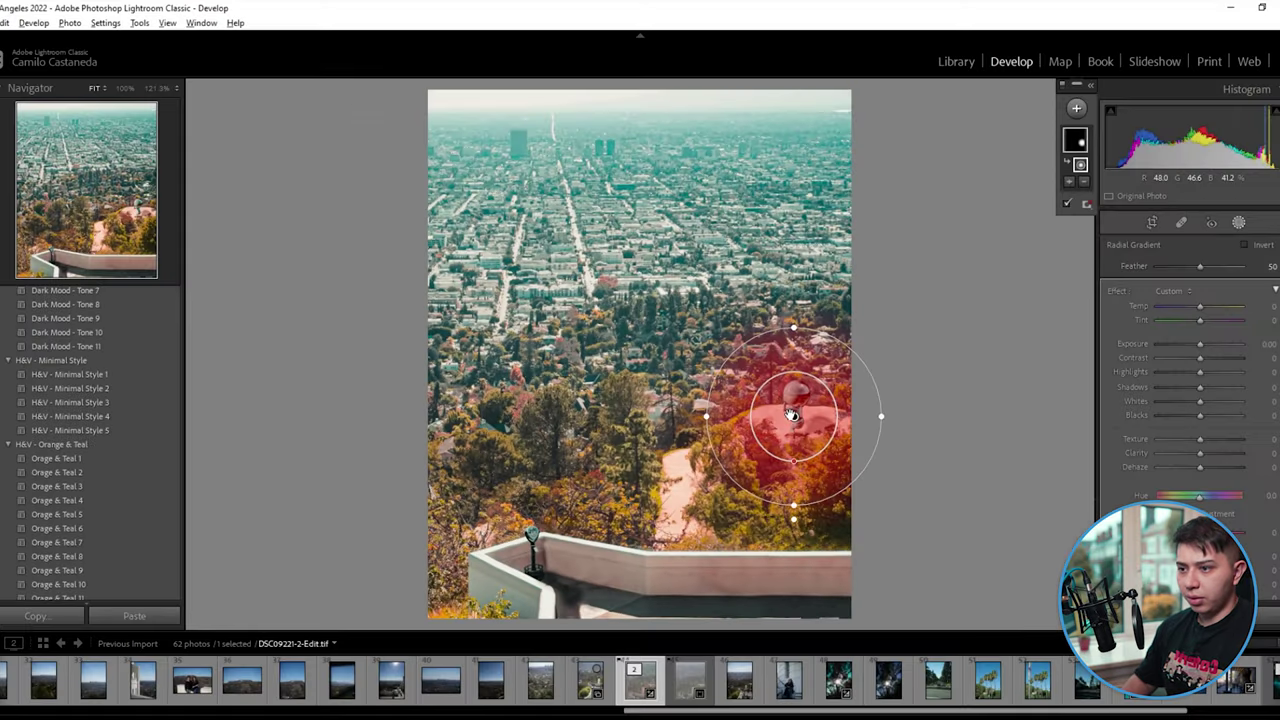
{"action": "right_click", "coordinate": [791, 415]}
{"action": "left_click", "coordinate": [843, 443]}
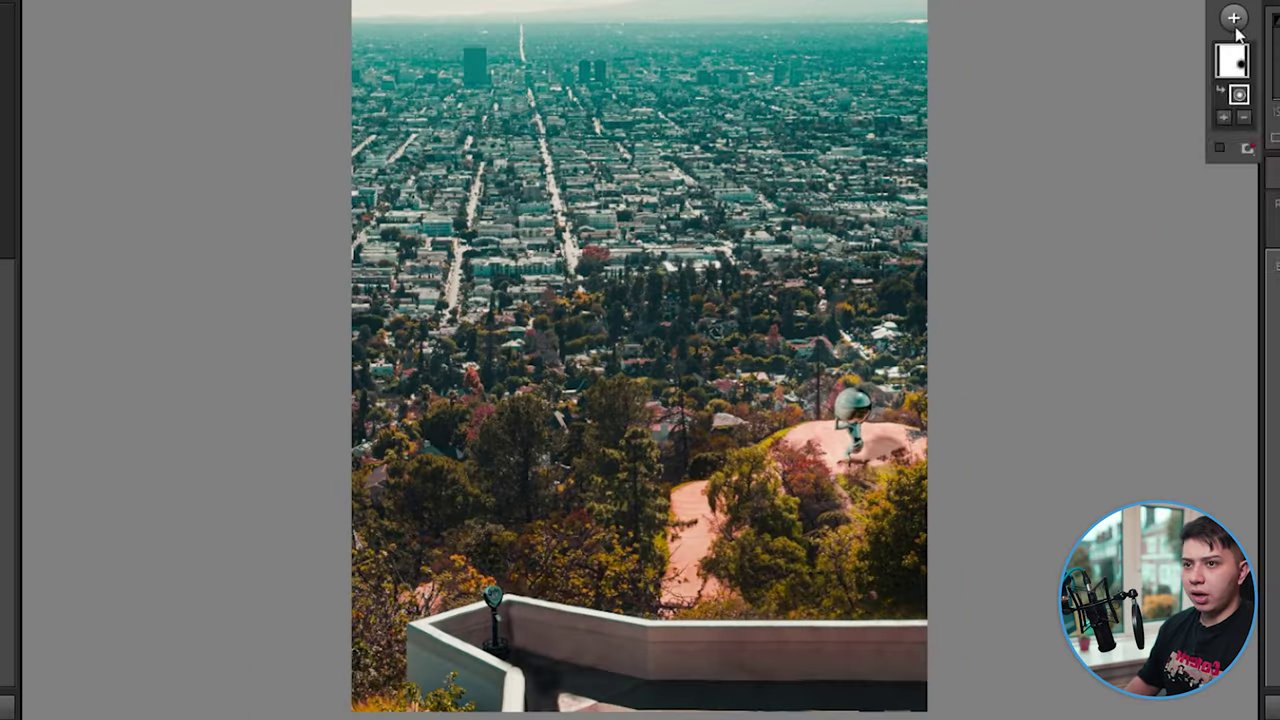
- Add a reddish linear gradient mask sweeping in from the top-left
{"action": "left_click", "coordinate": [1279, 0]}
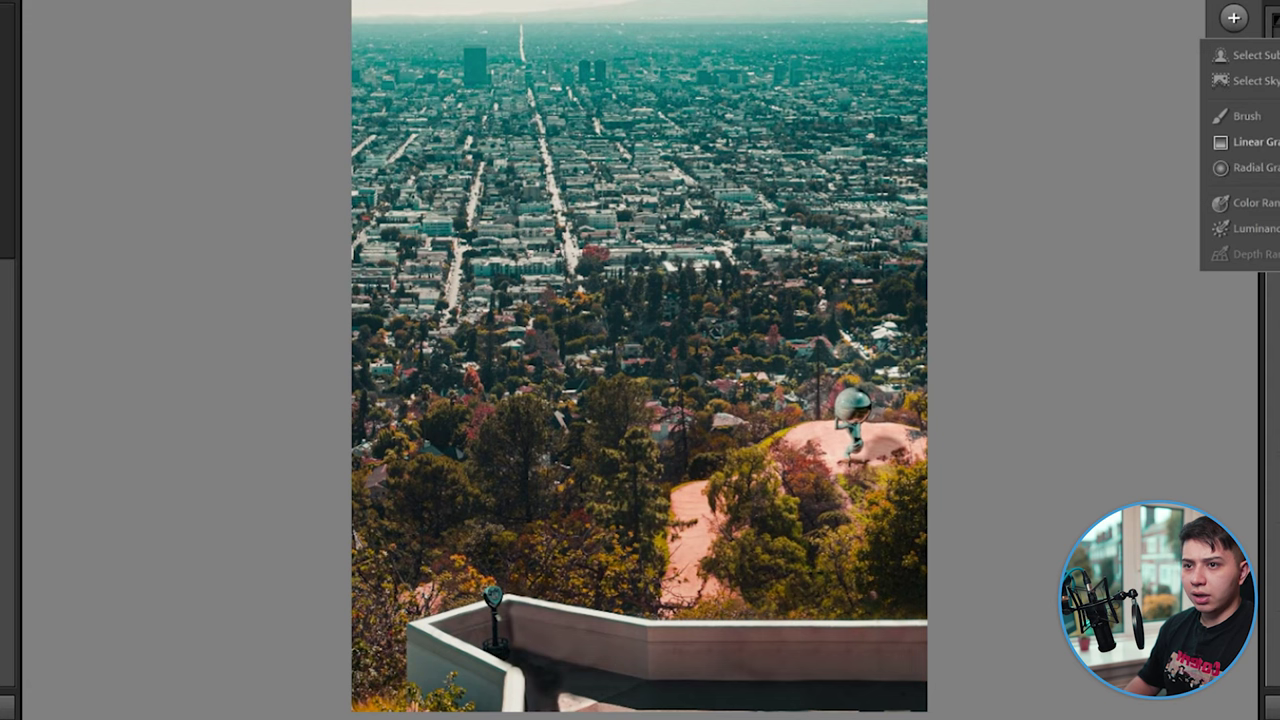
{"action": "left_click", "coordinate": [1250, 141]}
{"action": "left_click_drag", "start_coordinate": [418, 30], "coordinate": [590, 244]}
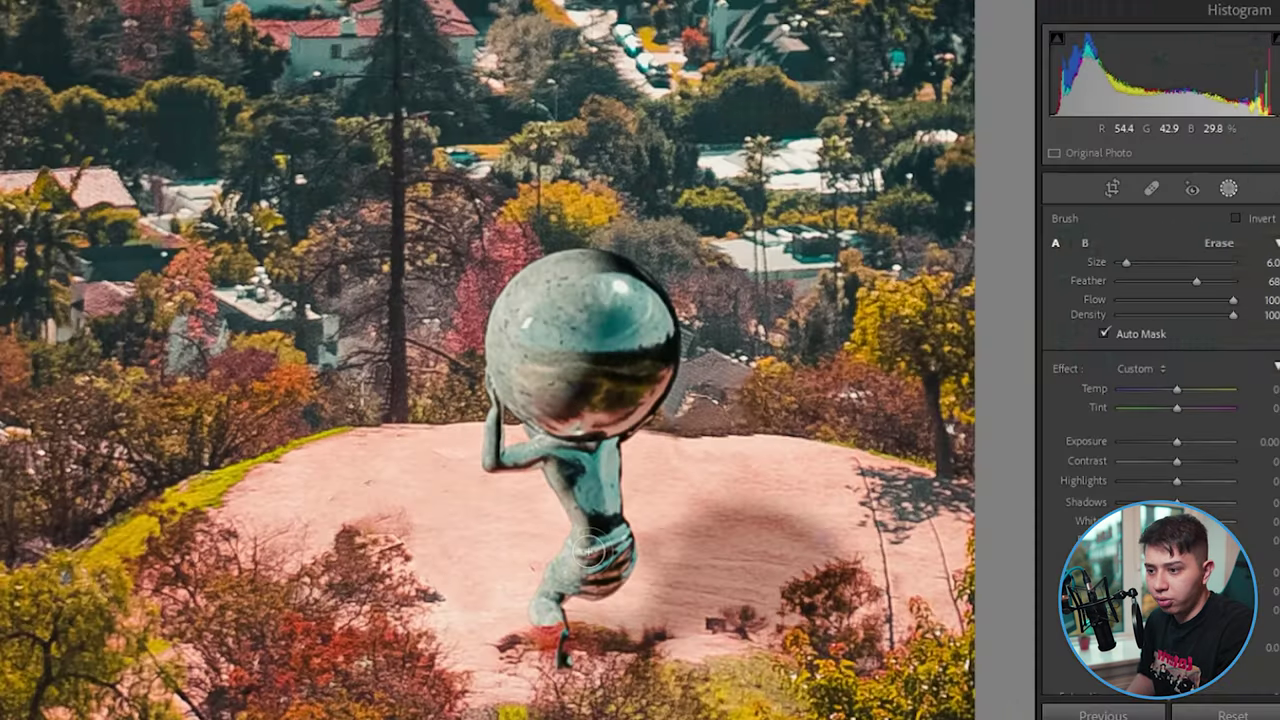
- Paint a brush mask over the Atlas statue's body
{"action": "left_click_drag", "start_coordinate": [910, 526], "coordinate": [943, 611]}
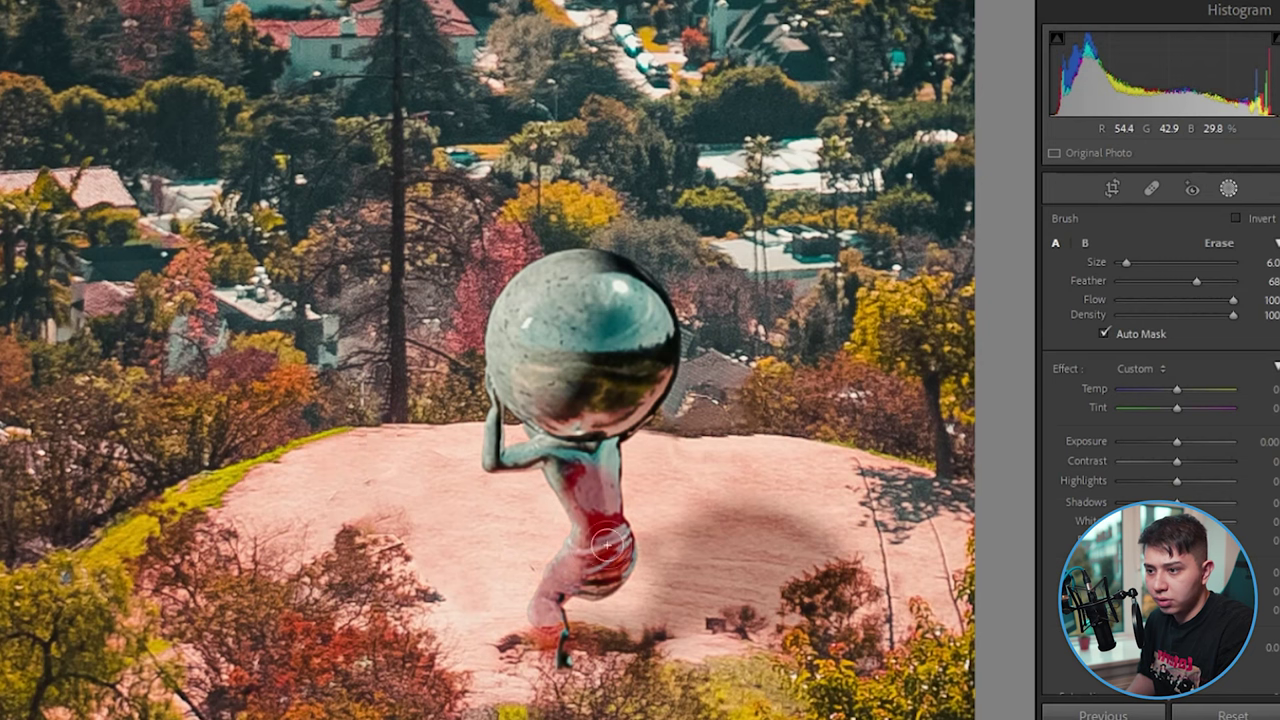